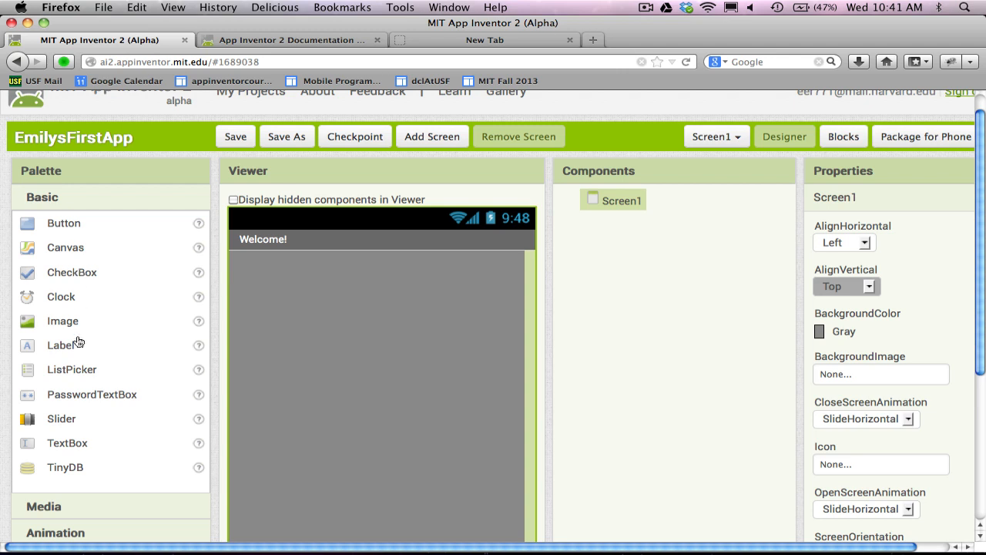
Add a PasswordTextBox component to Screen1 in the EmilysFirstApp project
drag(115, 395, 380, 351)
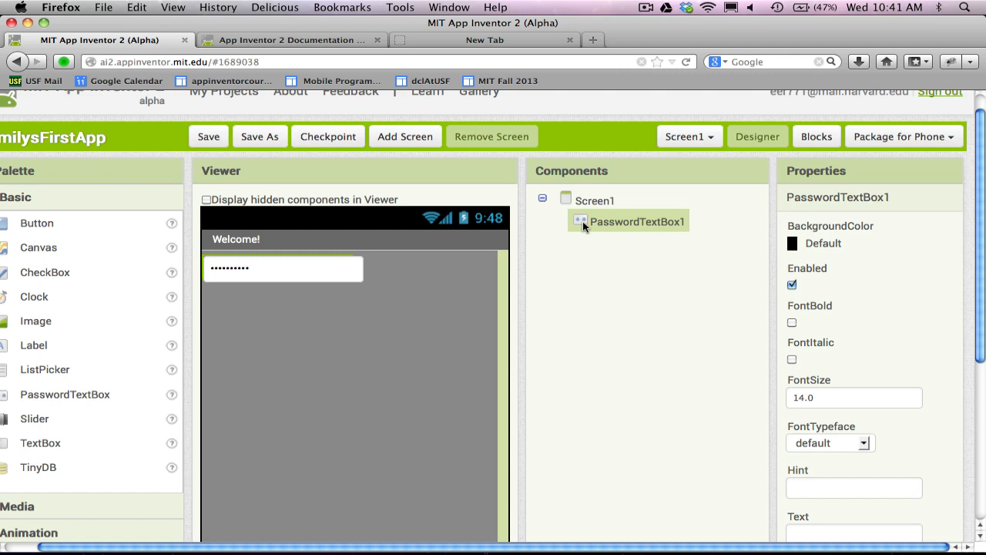
click(647, 8)
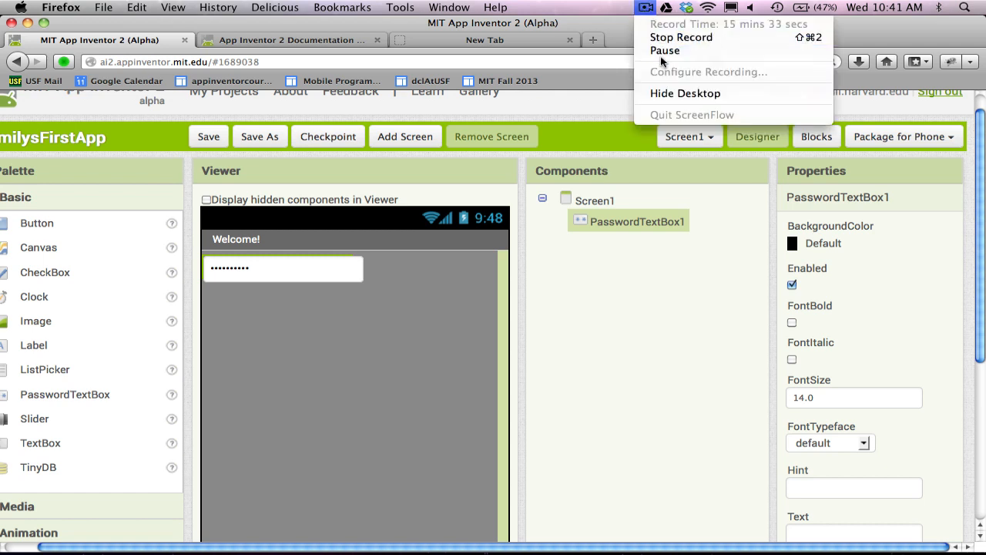
click(661, 58)
click(646, 7)
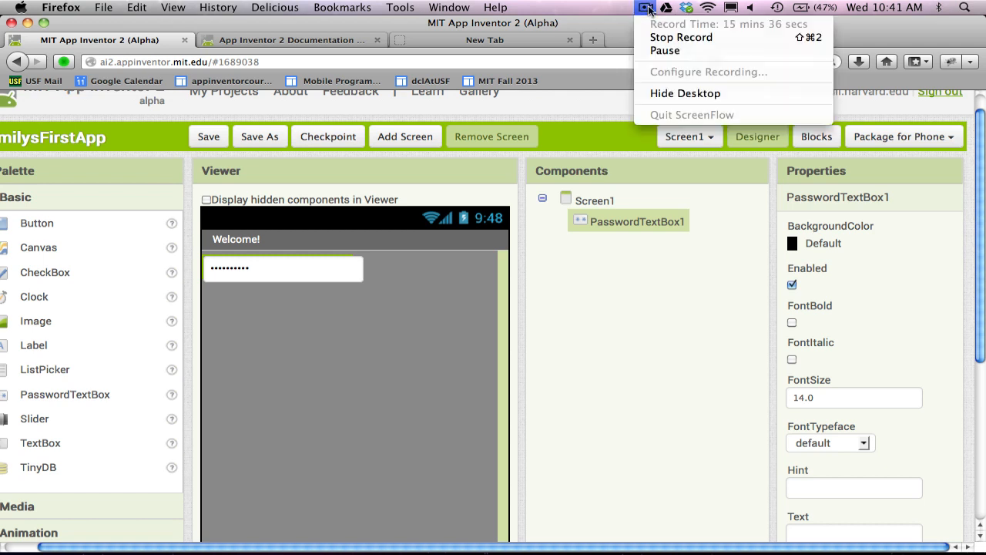
click(667, 51)
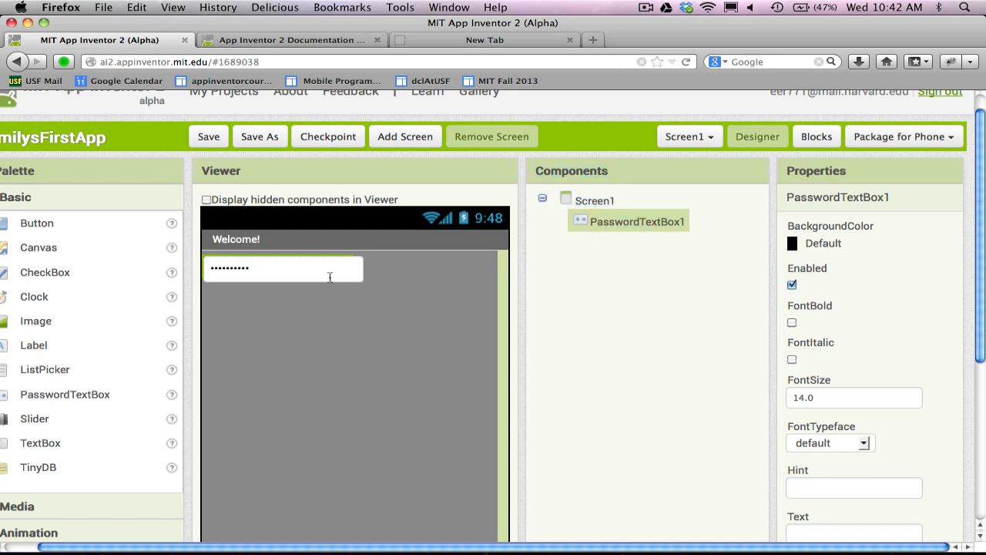
Delete the PasswordTextBox component from Screen1 and confirm the deletion
drag(318, 276, 101, 344)
drag(282, 265, 62, 308)
scroll(686, 311, left, 2)
scroll(493, 315, down, 5)
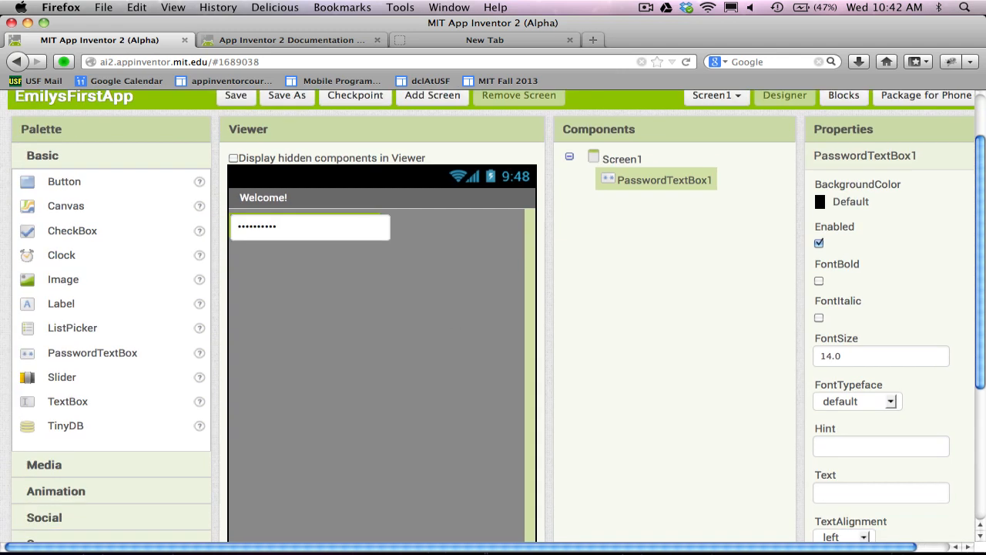
scroll(493, 316, up, 3)
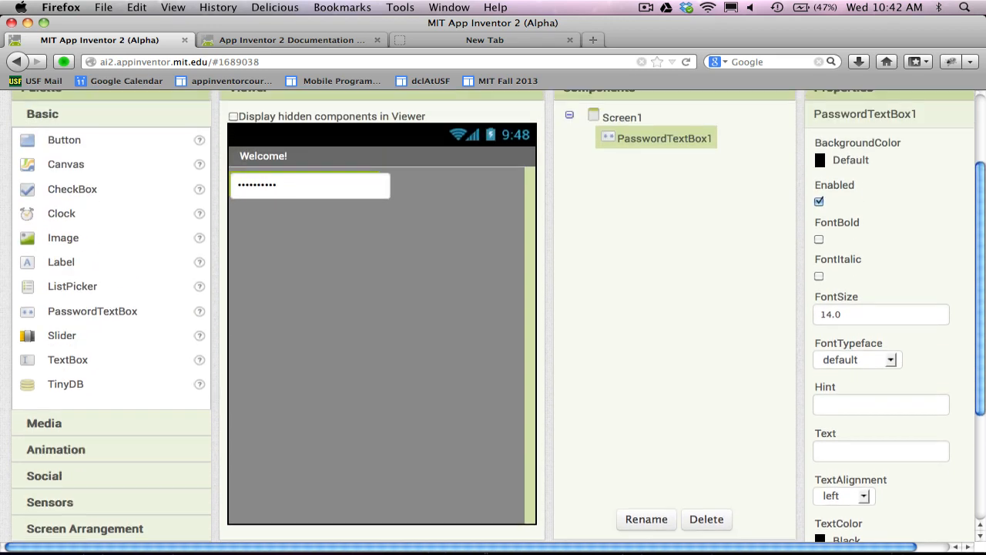
click(707, 519)
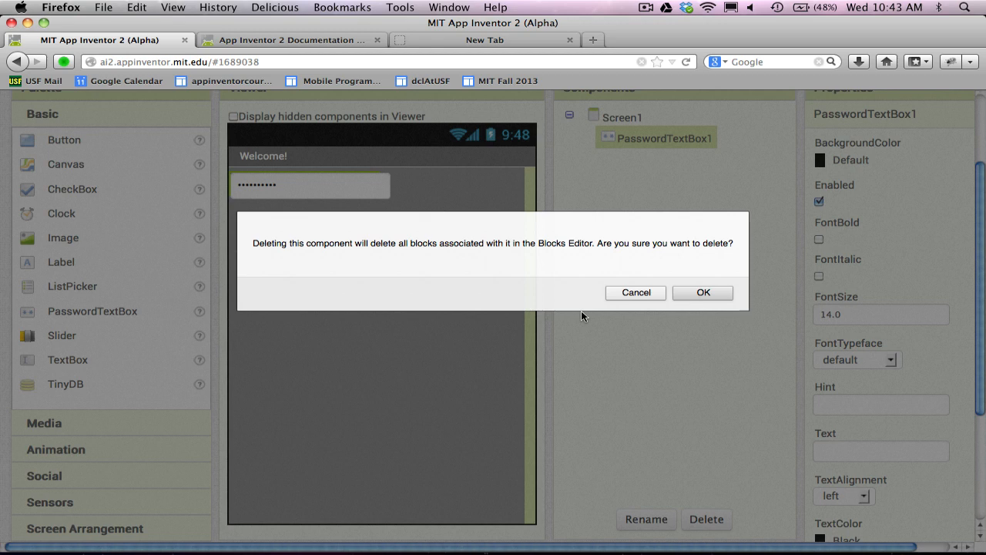
click(703, 293)
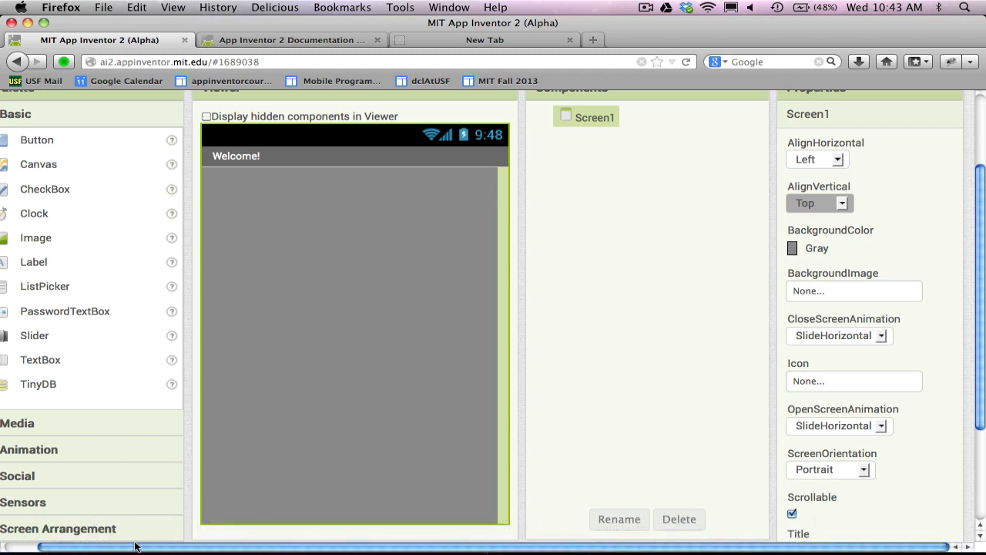
drag(131, 548, 48, 550)
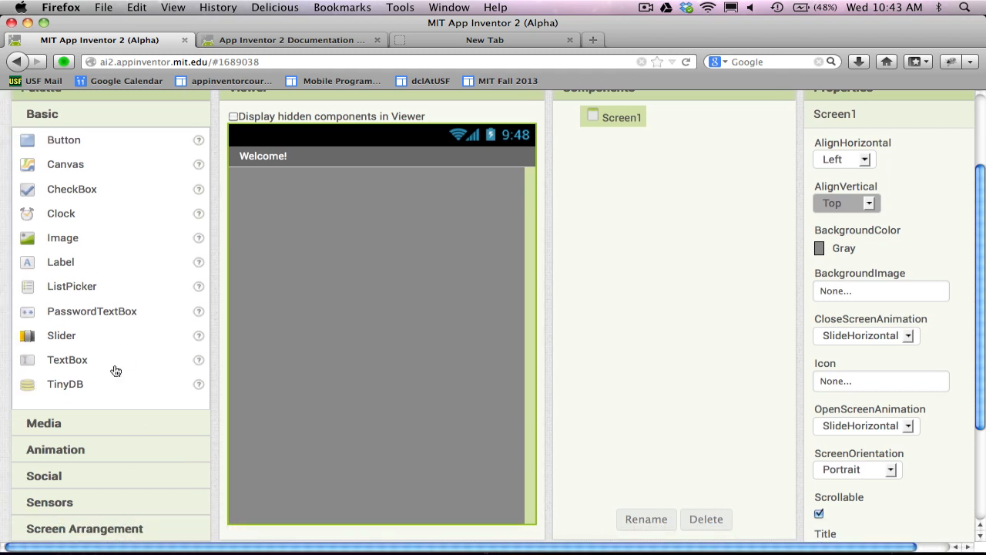
click(651, 14)
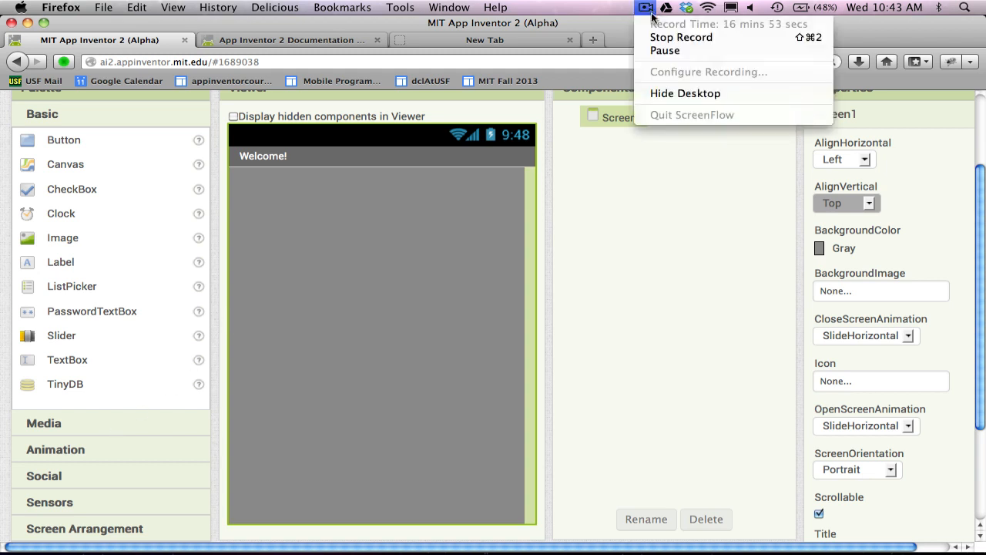
click(664, 52)
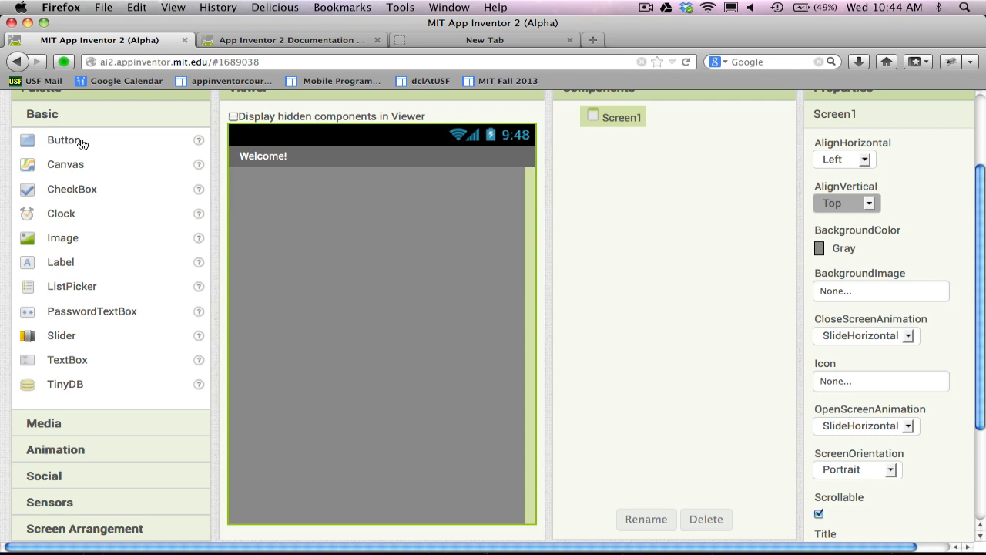
Add a Button component from the Basic components to the empty Screen1
scroll(81, 143, up, 3)
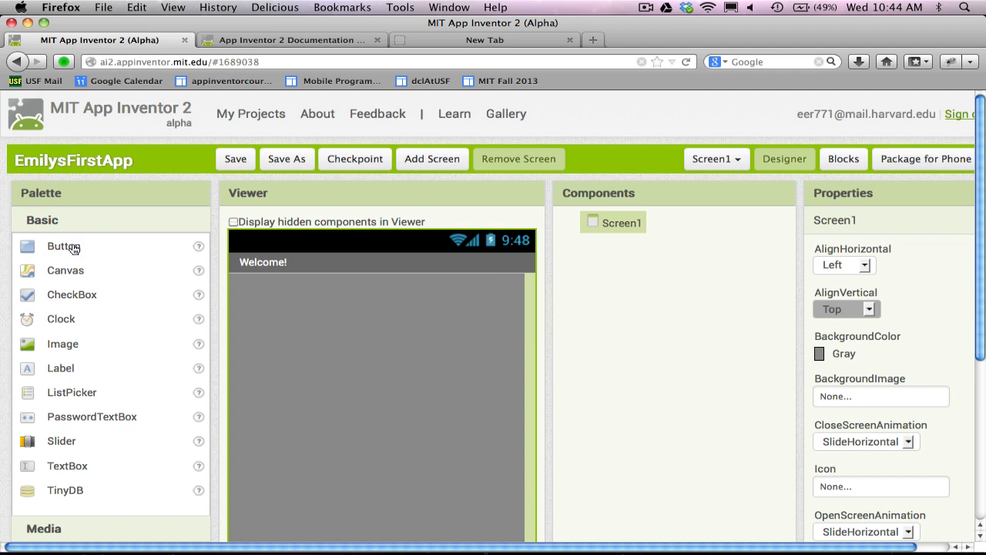
drag(73, 248, 223, 273)
drag(72, 249, 296, 352)
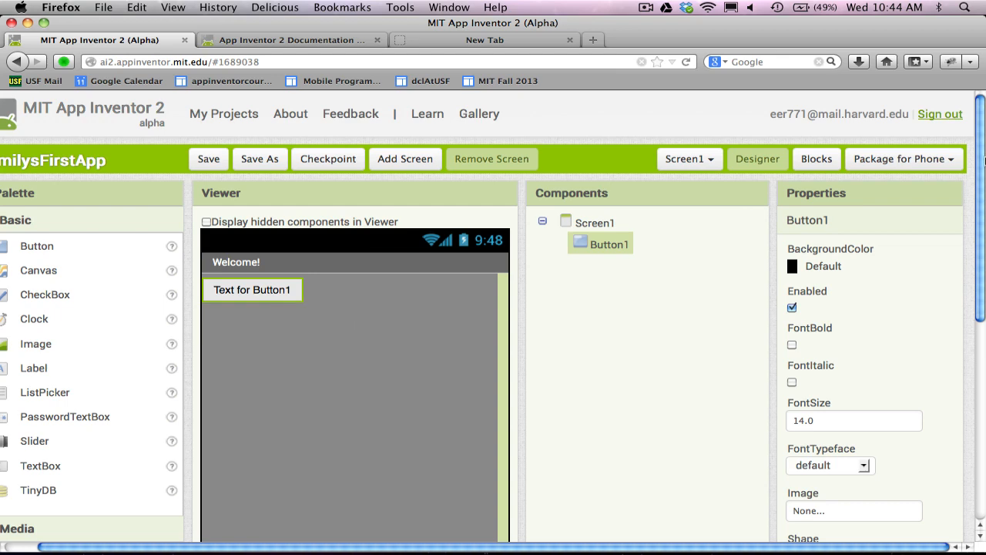
Set the button's background color to Yellow and make its text bold
drag(981, 196, 984, 248)
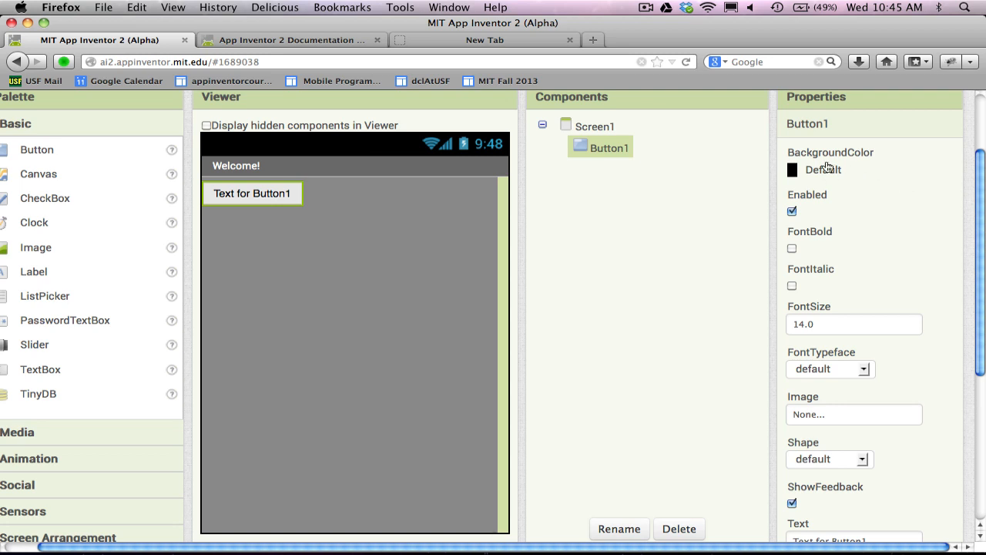
click(820, 171)
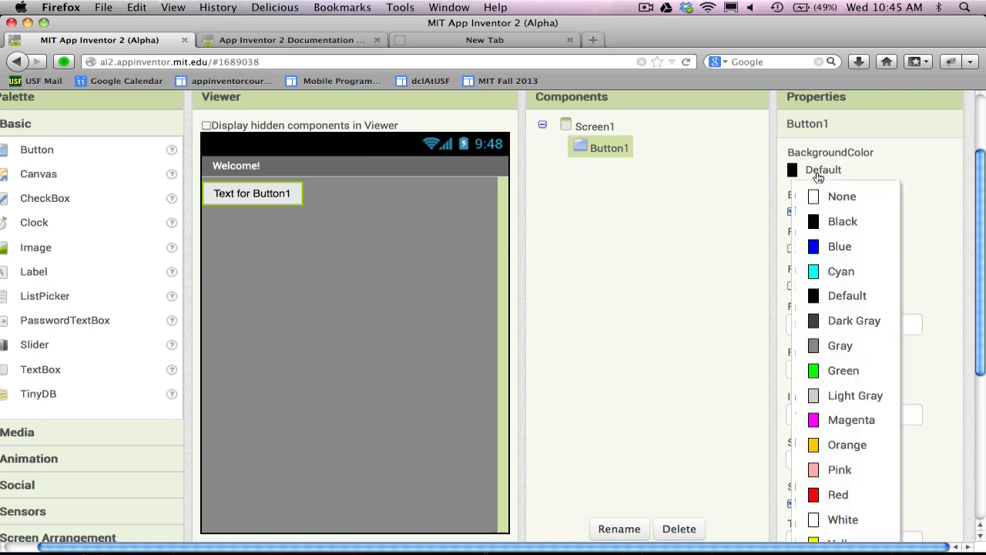
click(854, 542)
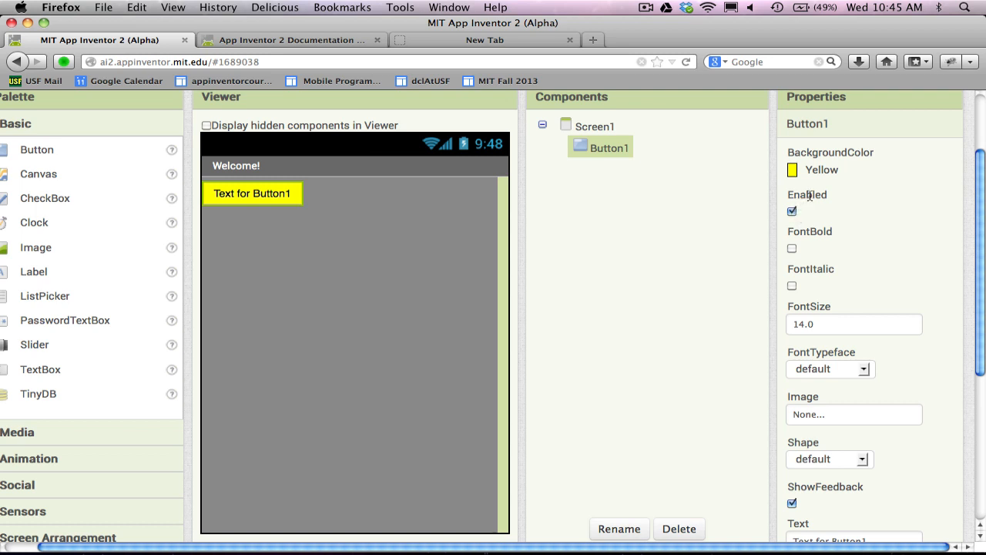
click(793, 249)
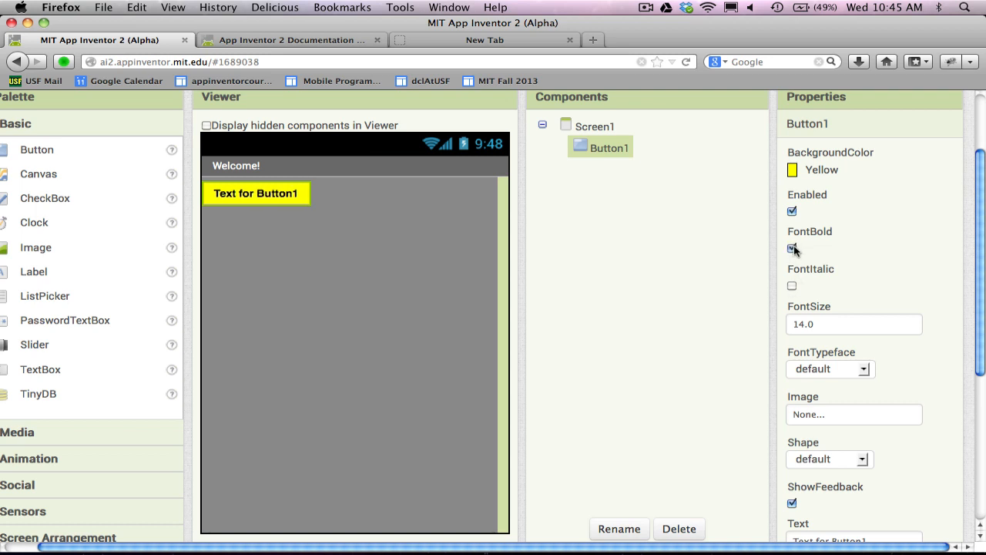
click(833, 322)
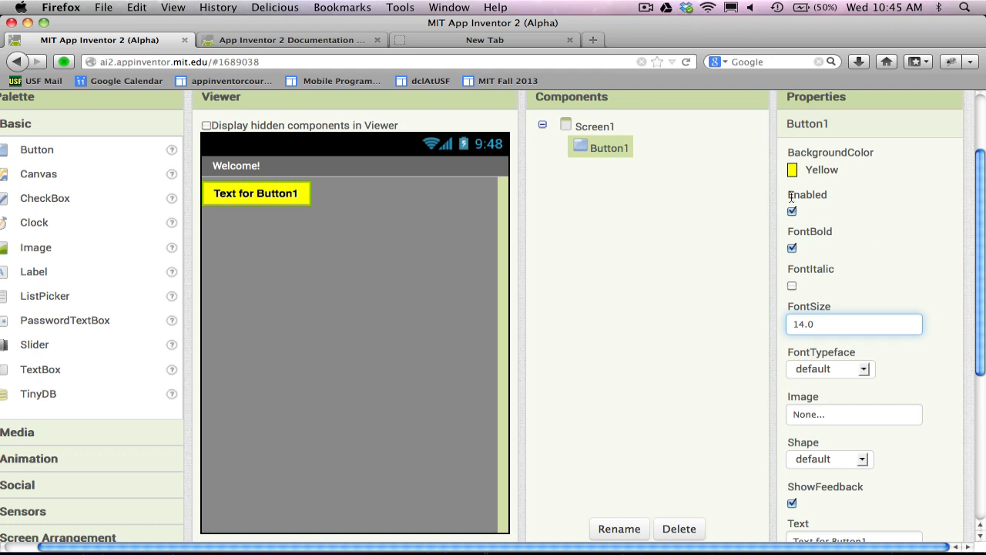
click(668, 7)
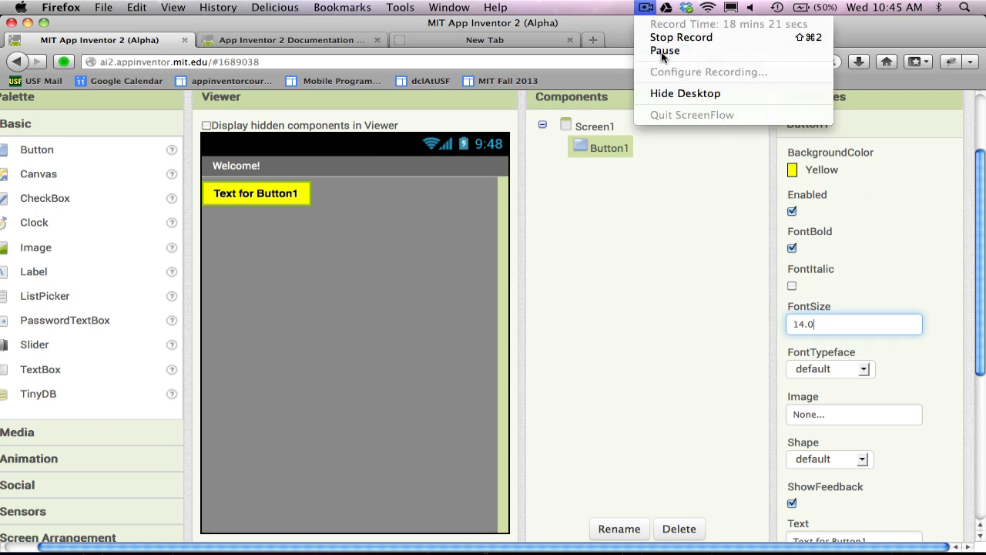
click(660, 53)
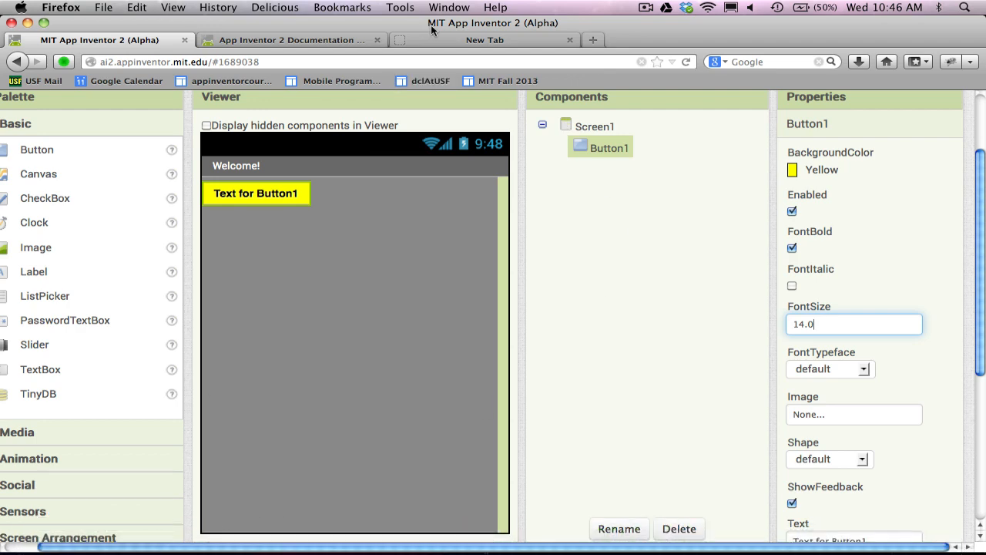
click(498, 40)
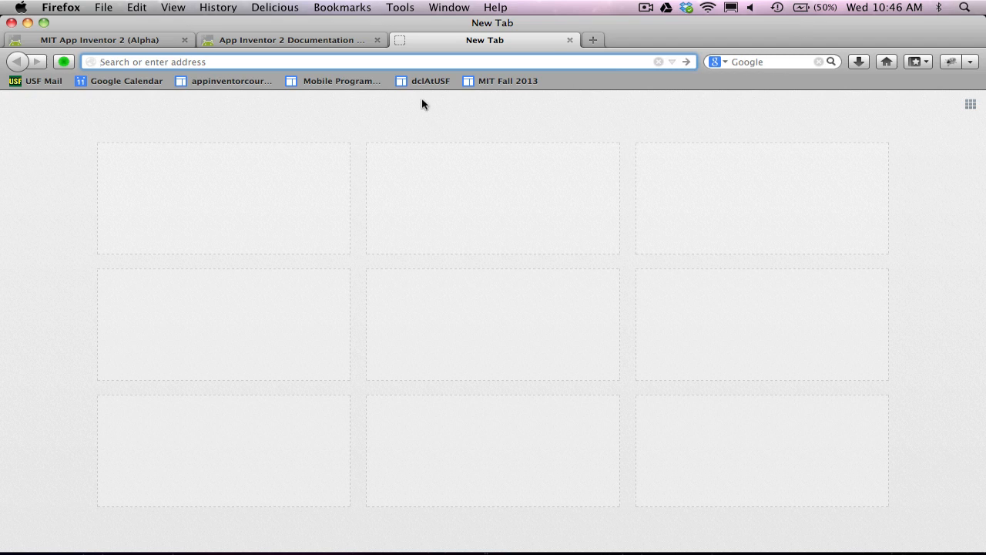
text(www.gog)
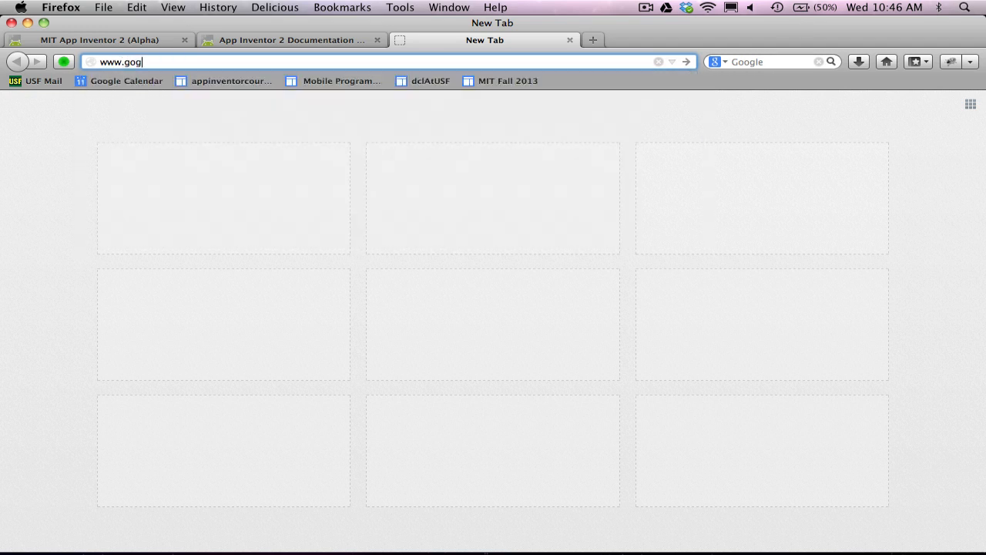
key(BackSpace)
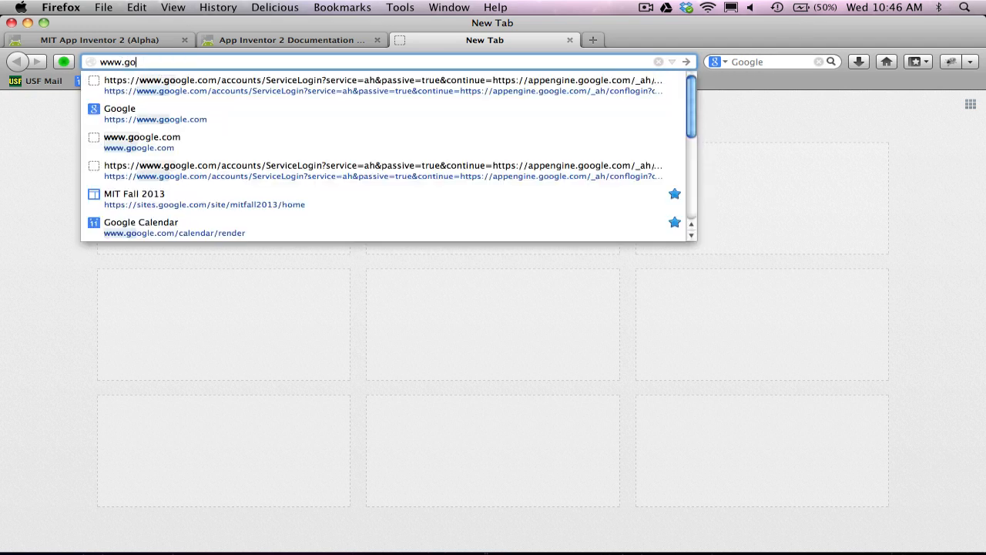
text(ogle.com/)
key(Right)
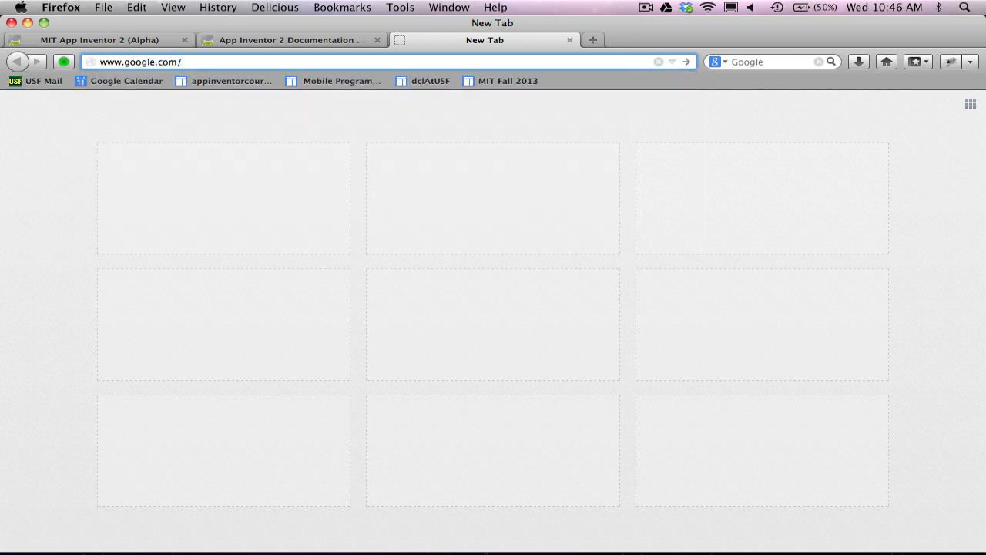
text(imghp)
key(Return)
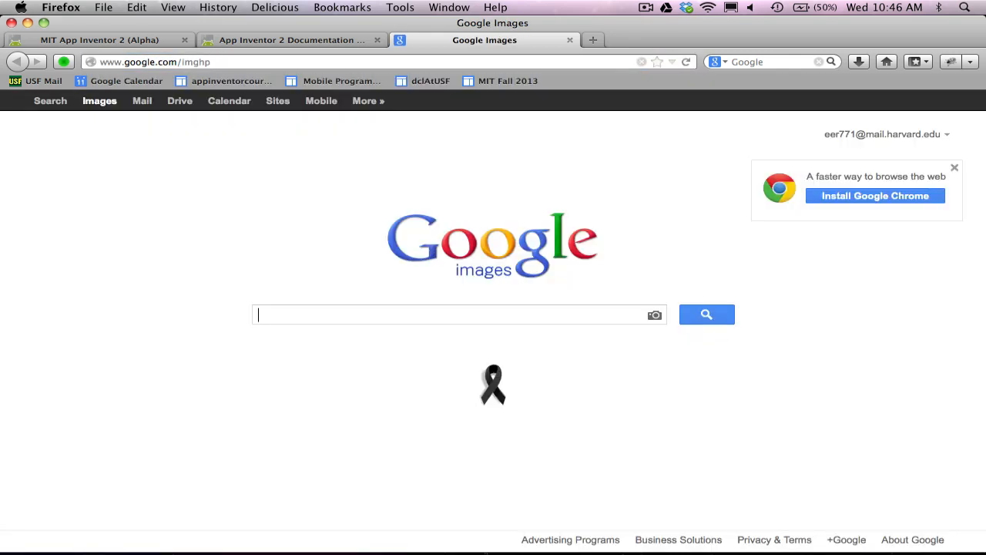
Search Google Images for "smiley face"
text(smiley)
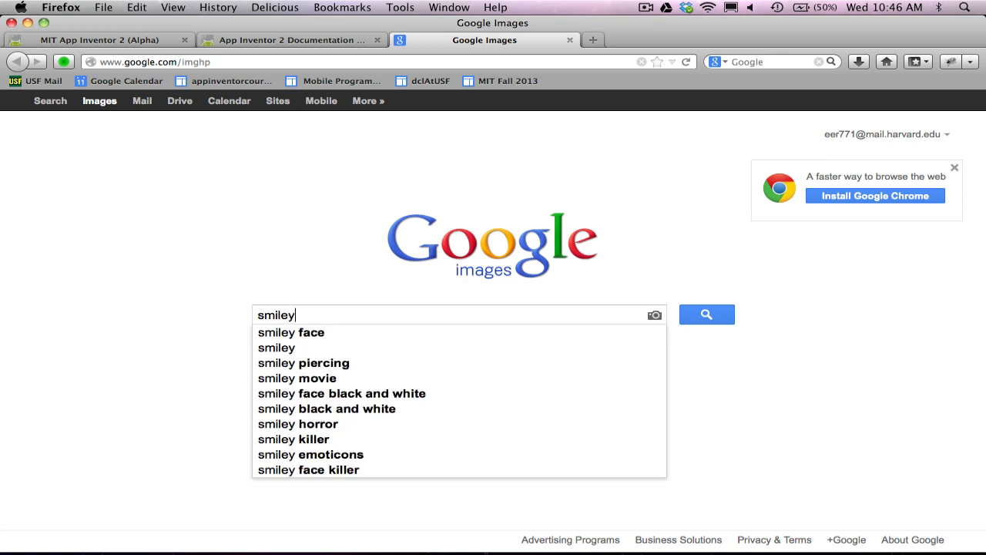
text( face)
key(Return)
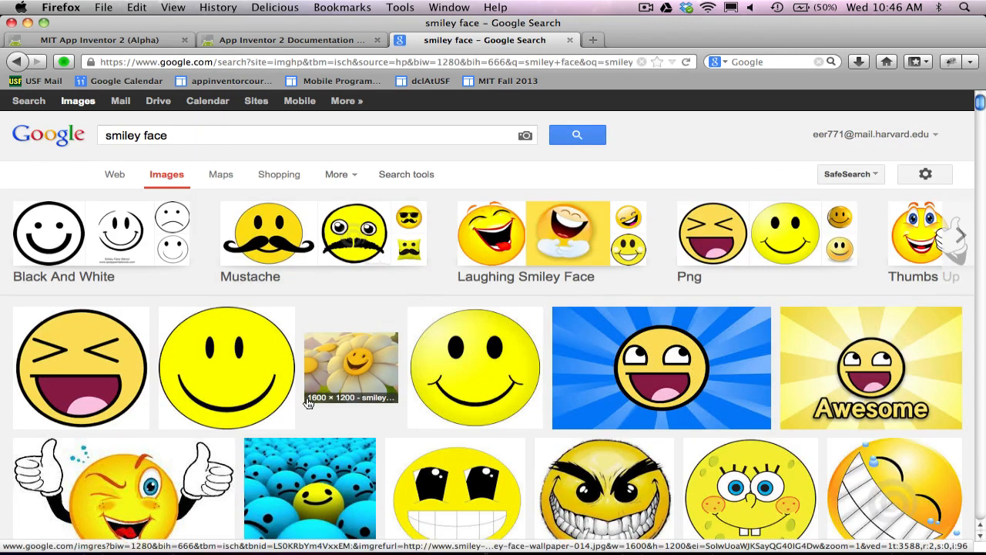
Save the plain yellow smiley beside the laughing face to the Desktop as Smiley1, and return to the MIT App Inventor project
right_click(251, 374)
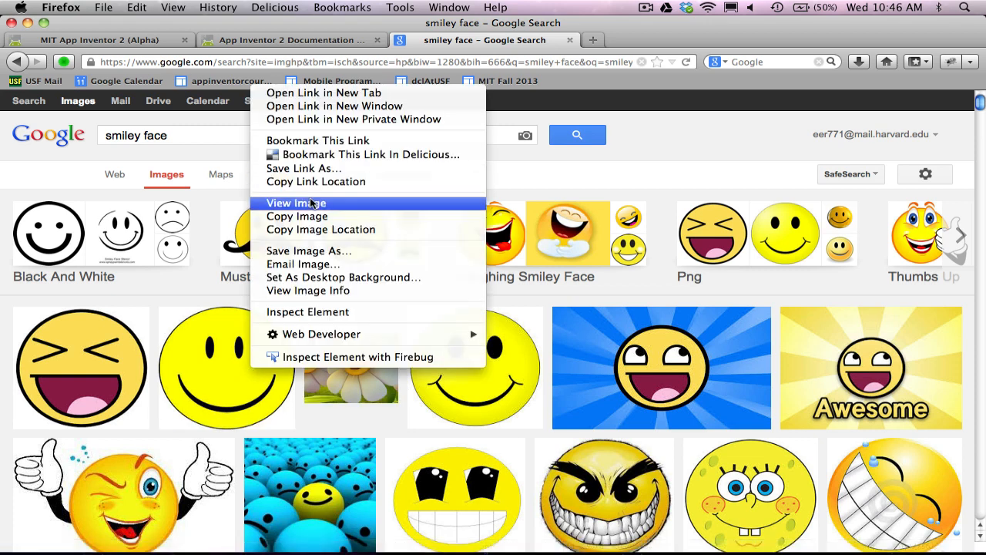
click(331, 256)
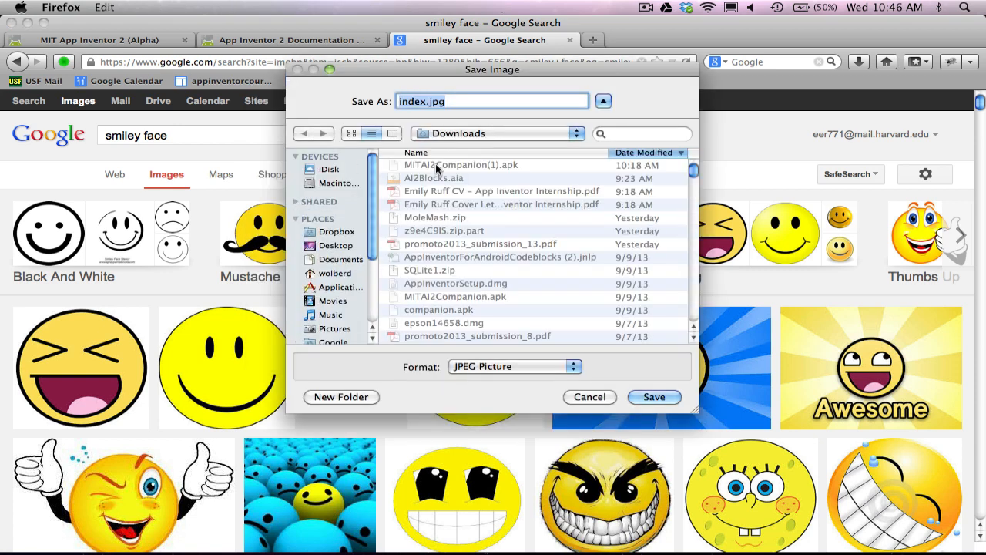
click(336, 245)
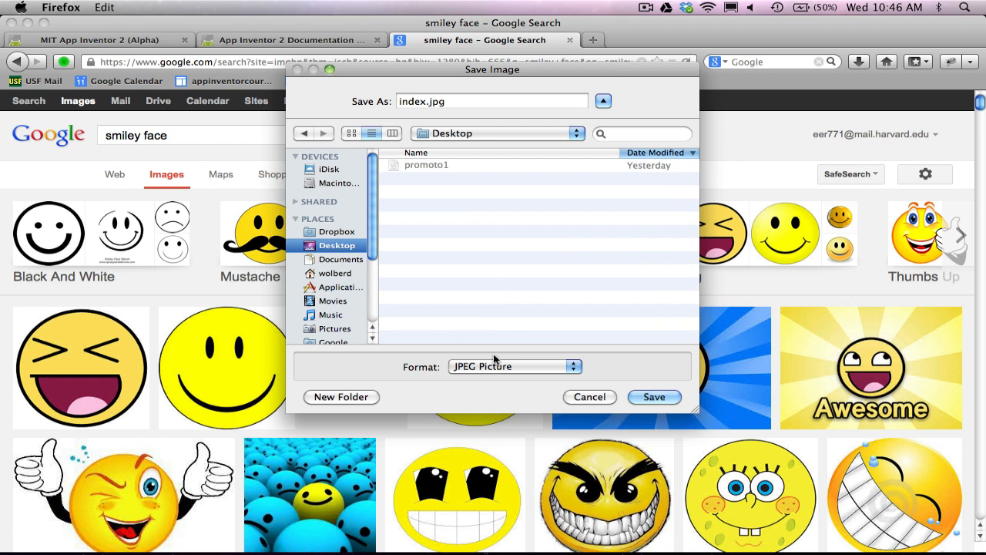
click(499, 105)
key(BackSpace)
key(BackSpace)
key(BackSpace)
key(BackSpace)
key(BackSpace)
key(BackSpace)
key(BackSpace)
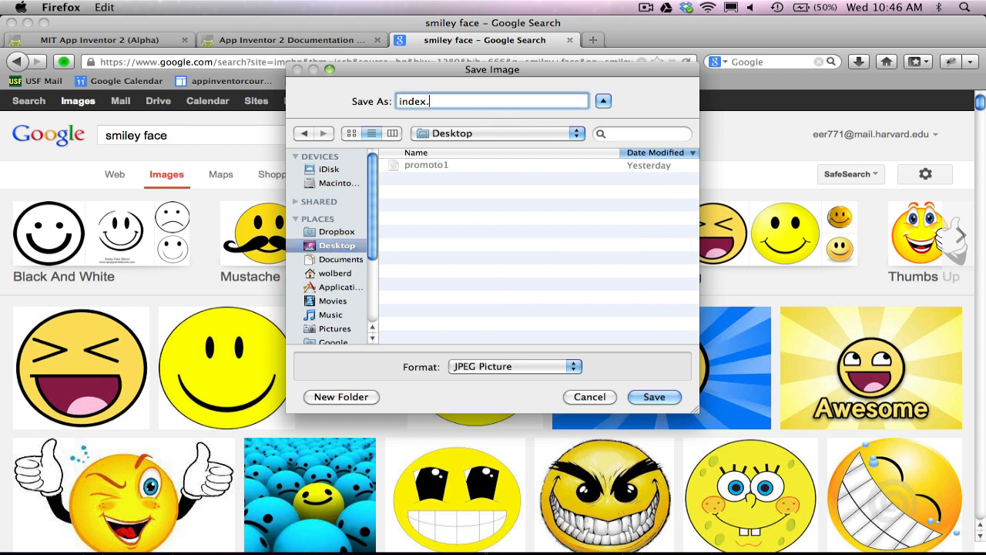
key(BackSpace)
key(BackSpace)
text(Sm)
key(BackSpace)
key(BackSpace)
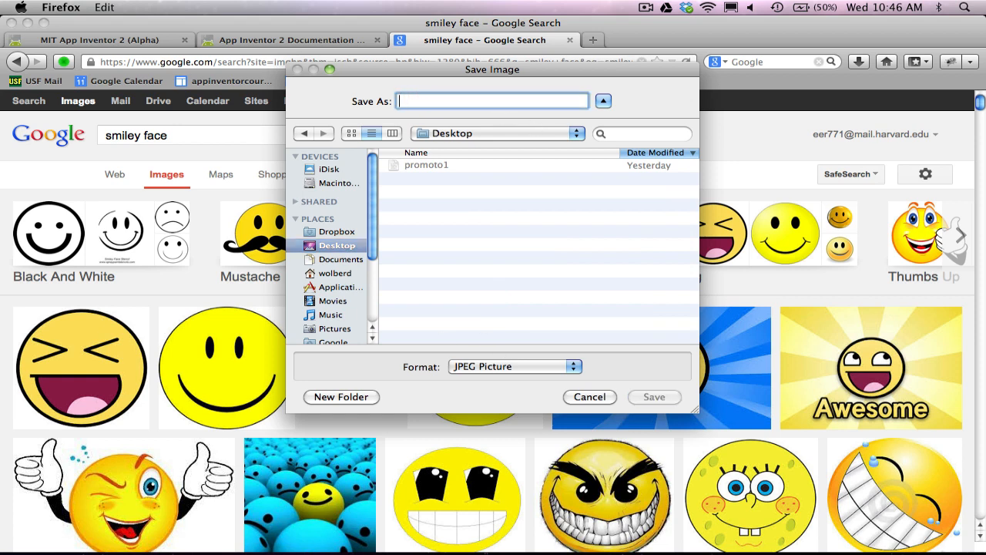
text(Smiley1)
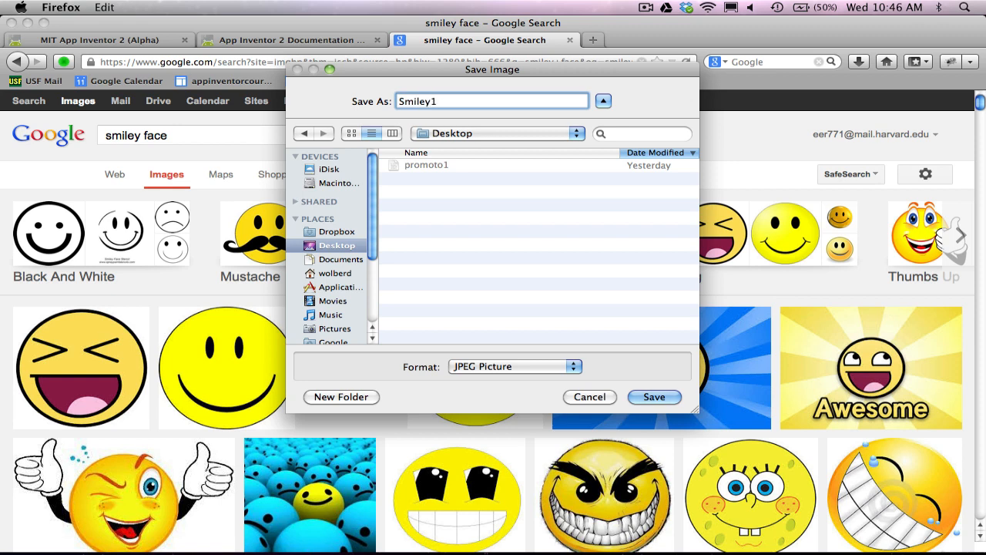
key(Return)
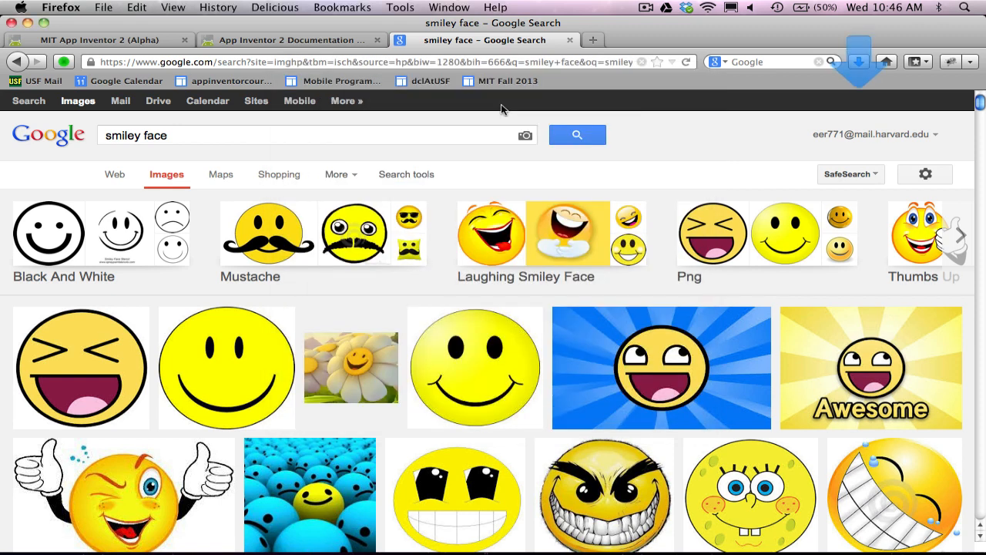
click(125, 37)
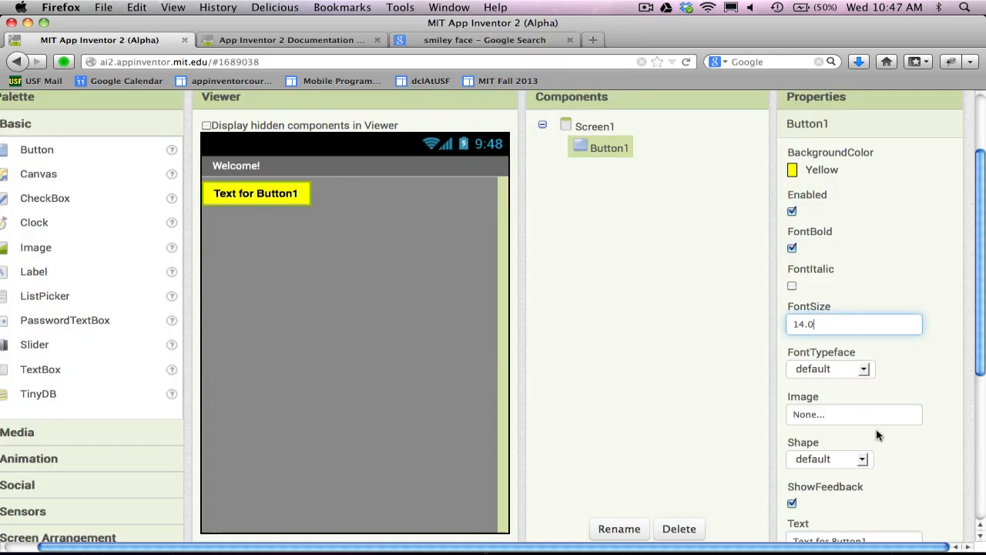
Upload the Smiley1 file from the Desktop and use it as Button1's image
click(905, 406)
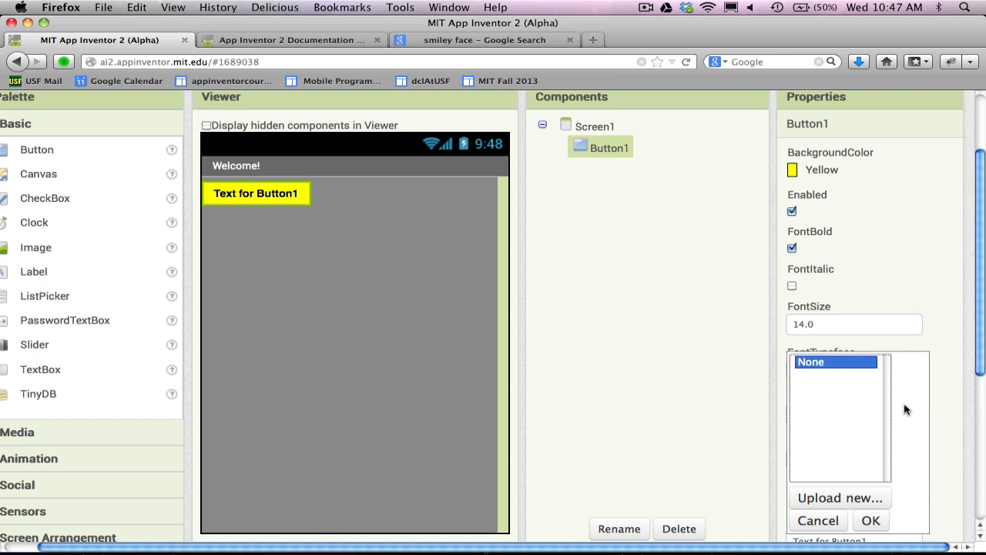
click(881, 500)
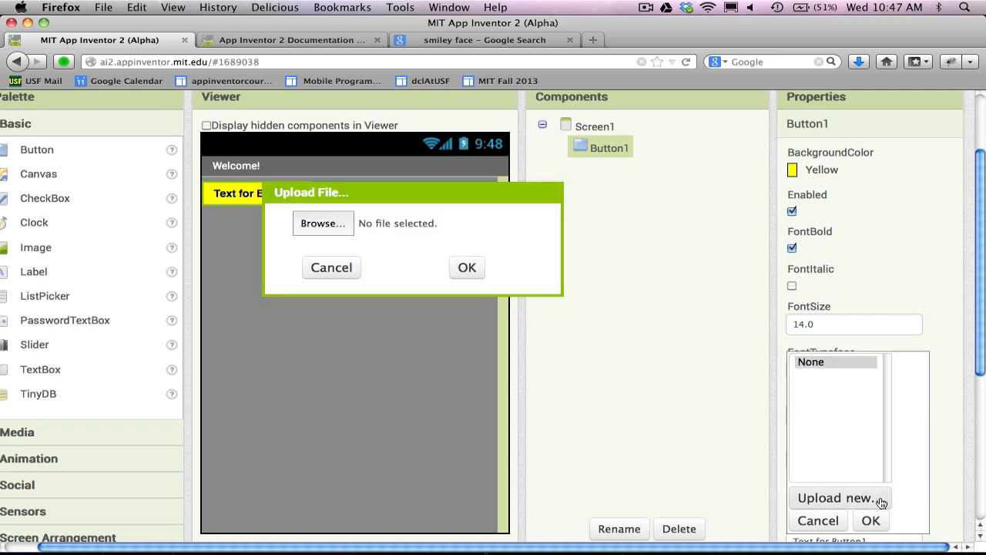
click(335, 223)
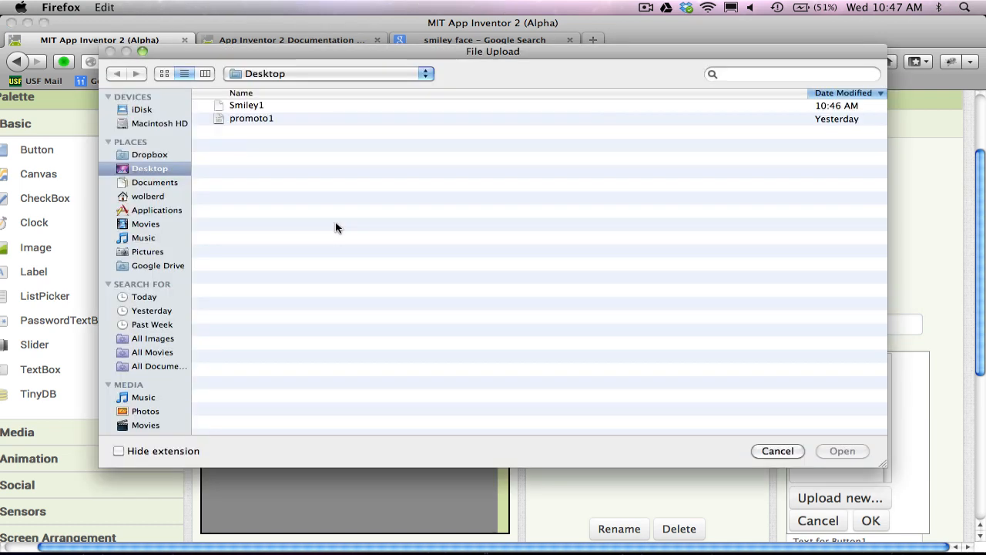
click(259, 105)
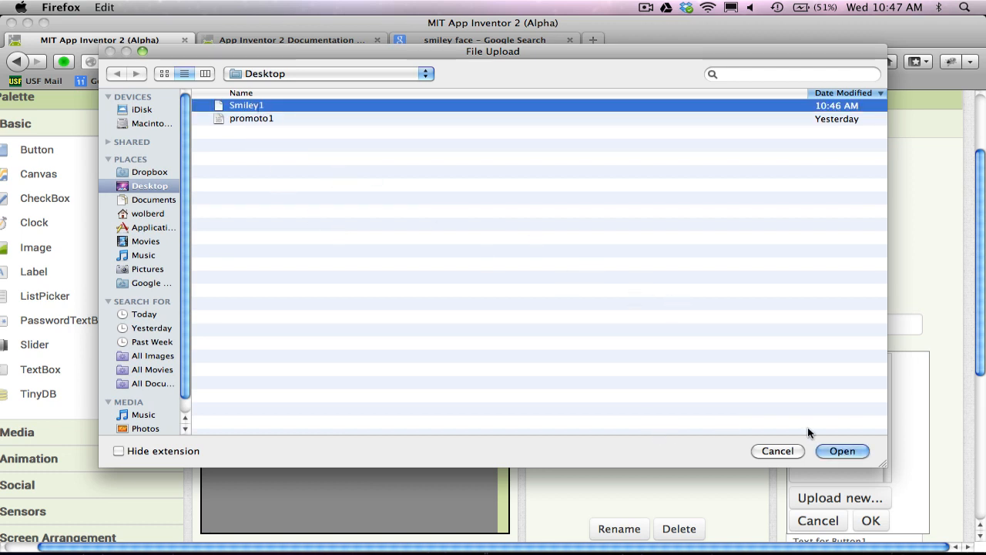
click(842, 451)
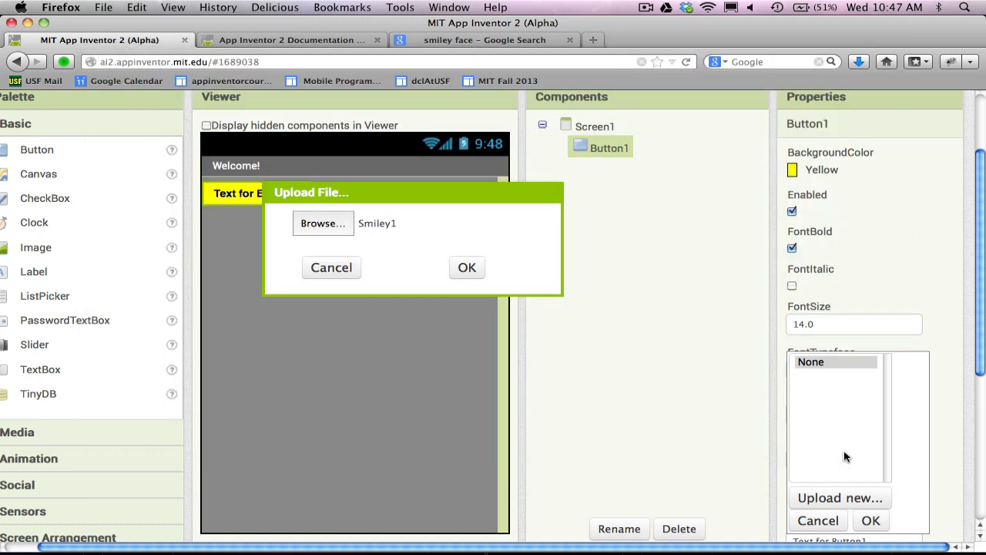
click(466, 272)
click(466, 269)
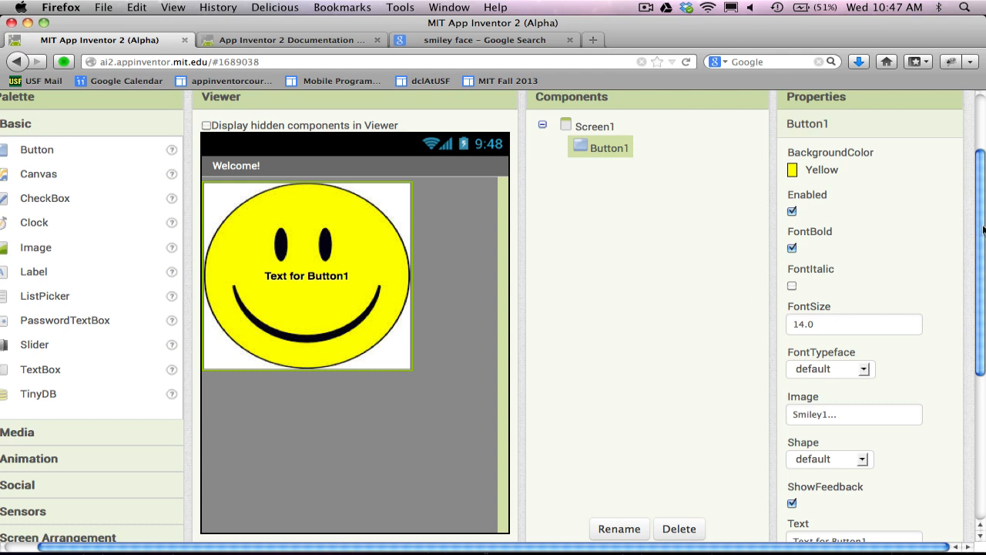
Try the rounded and oval shapes on Button1, and return its shape to default
drag(983, 228, 983, 248)
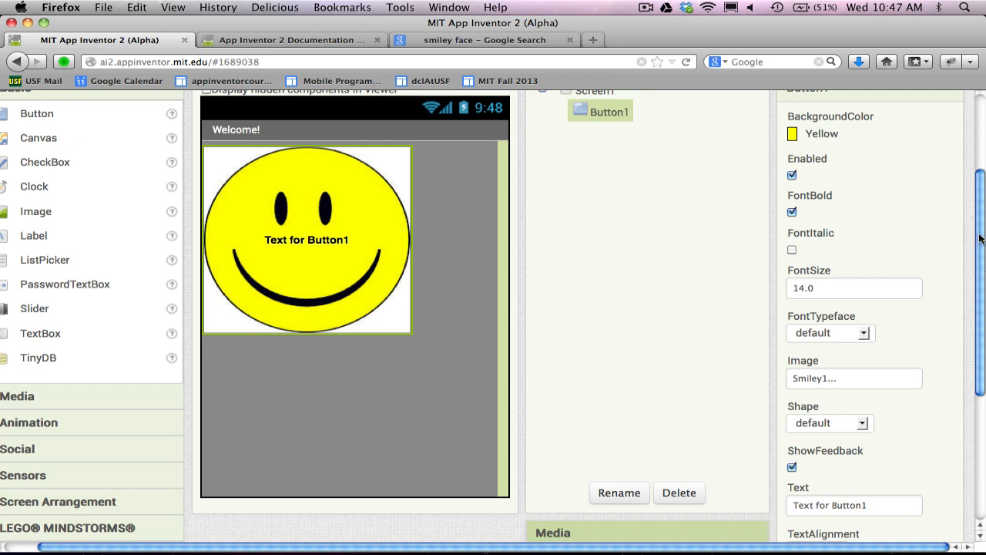
drag(984, 241, 984, 270)
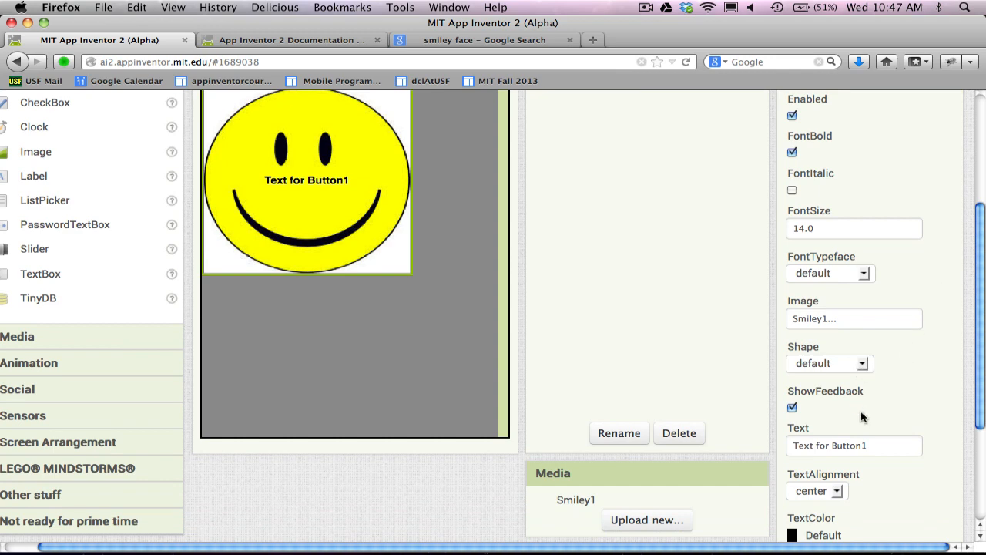
click(864, 365)
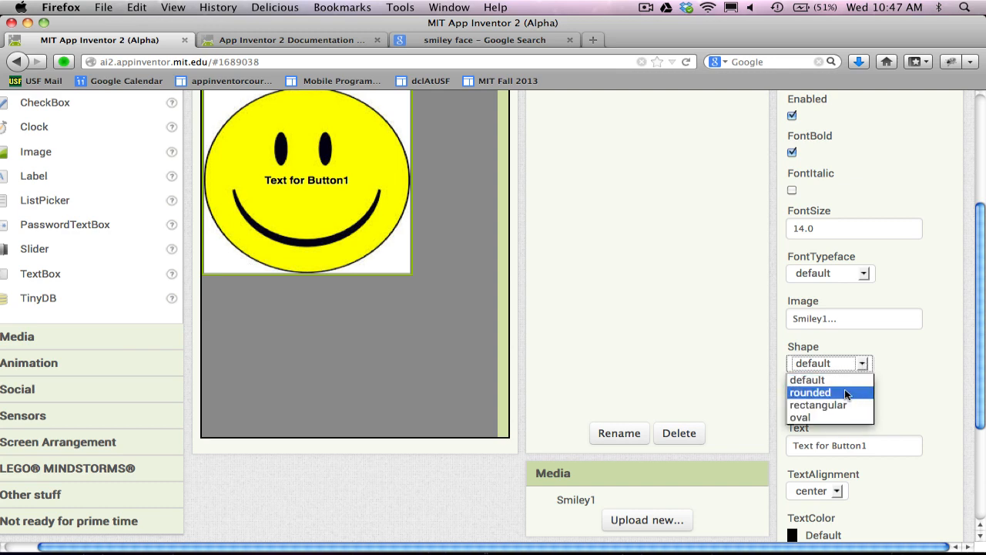
click(846, 393)
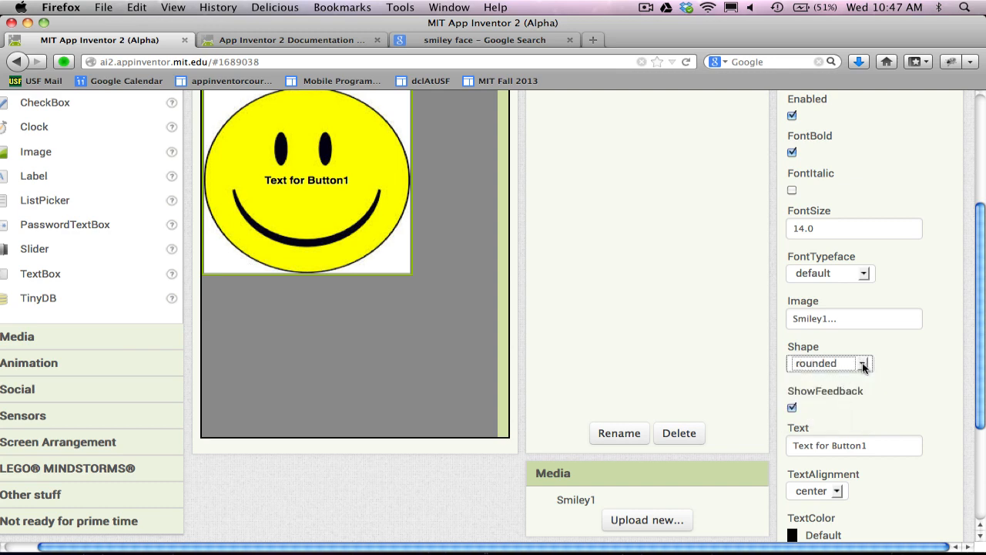
click(863, 364)
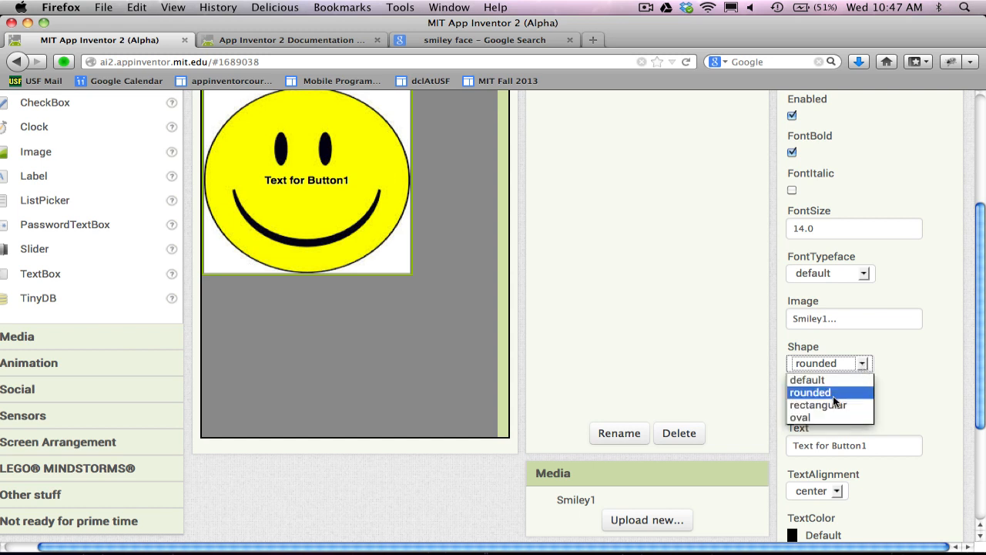
click(812, 416)
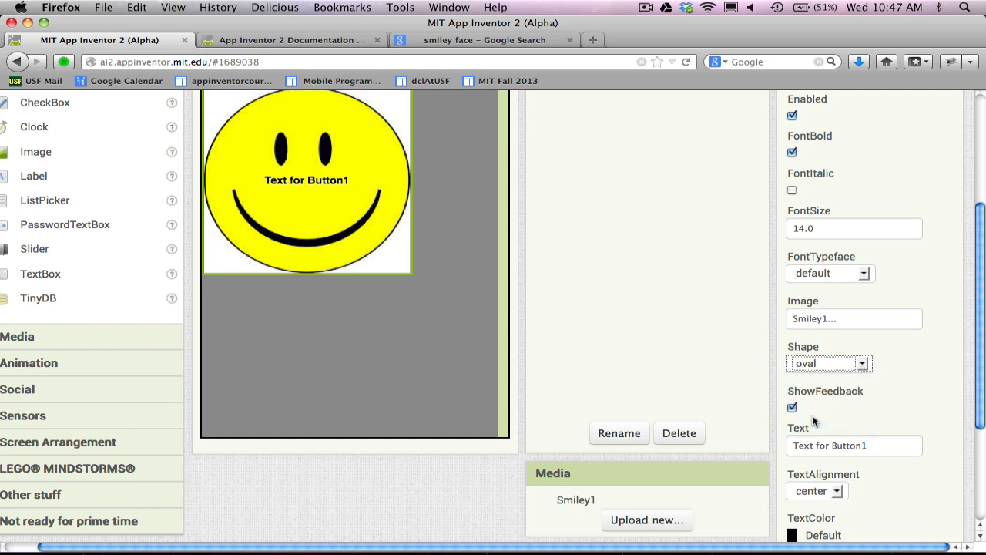
click(863, 364)
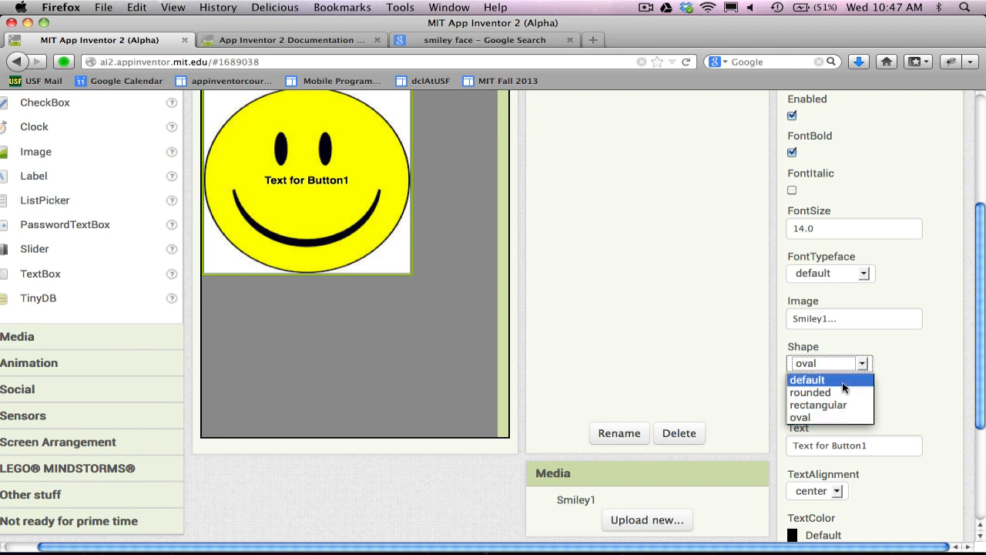
click(851, 377)
click(910, 363)
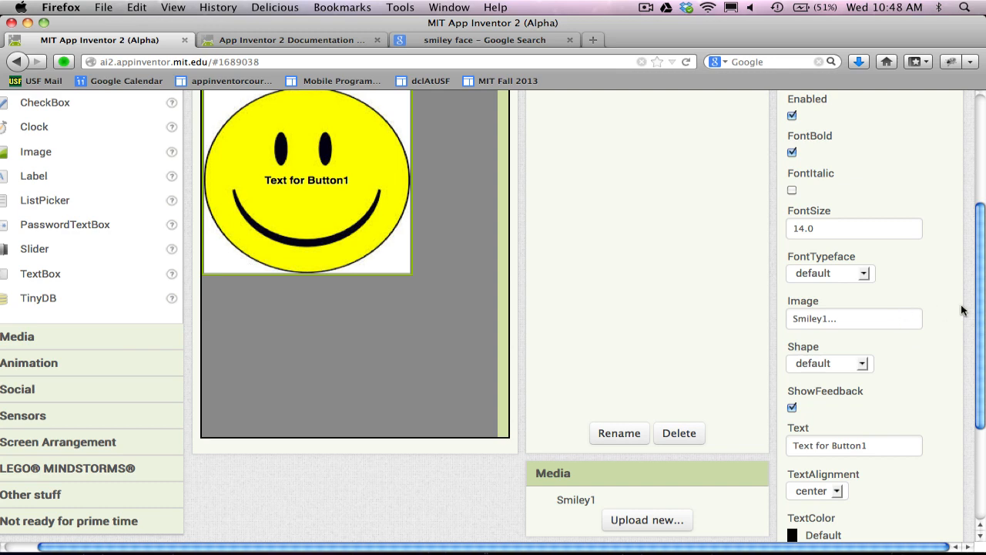
Clear Button1's text so the Text property is empty
drag(982, 265, 984, 339)
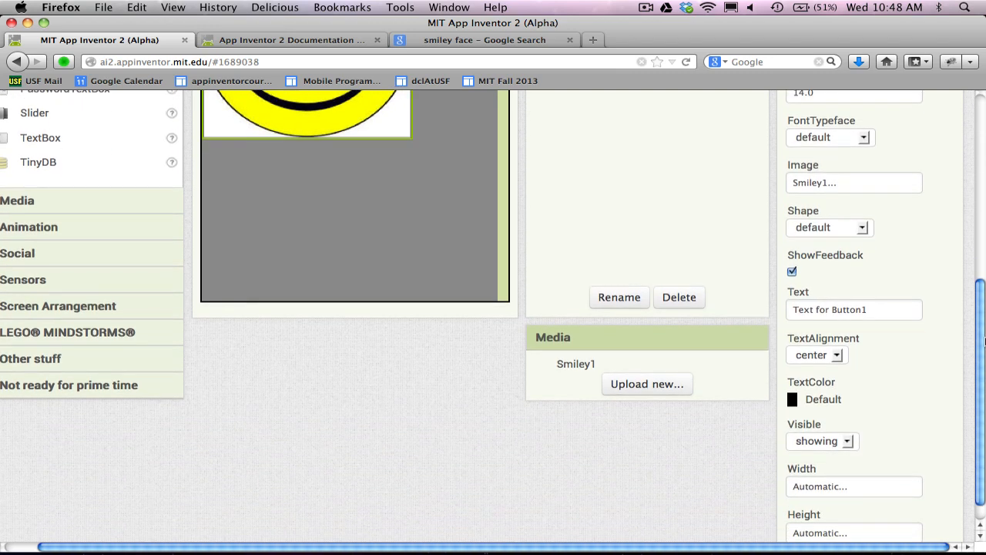
click(873, 316)
key(BackSpace)
key(BackSpace)
key(BackSpace)
key(BackSpace)
key(BackSpace)
key(BackSpace)
key(BackSpace)
key(BackSpace)
key(BackSpace)
key(BackSpace)
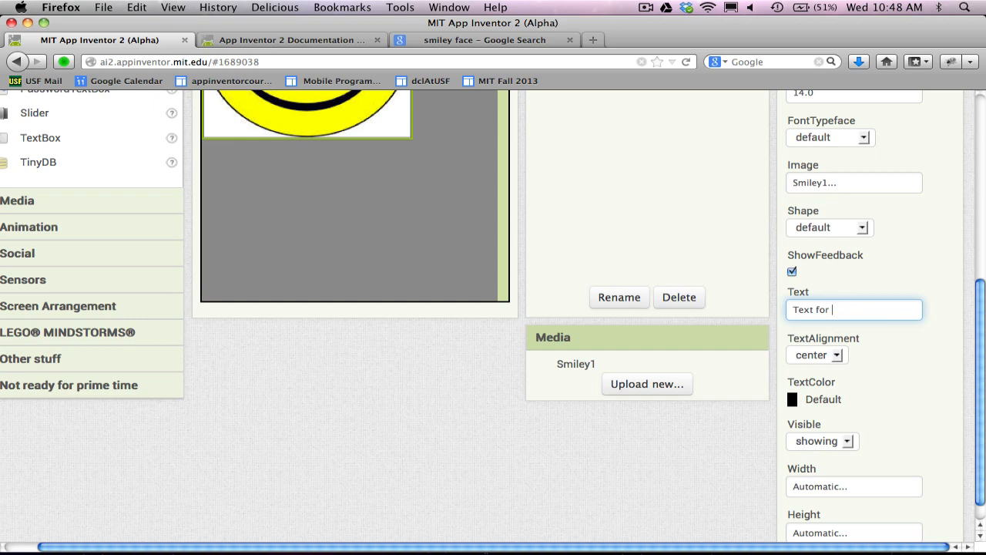
key(BackSpace)
key(BackSpace)
key(BackSpace)
key(BackSpace)
key(BackSpace)
key(BackSpace)
click(888, 353)
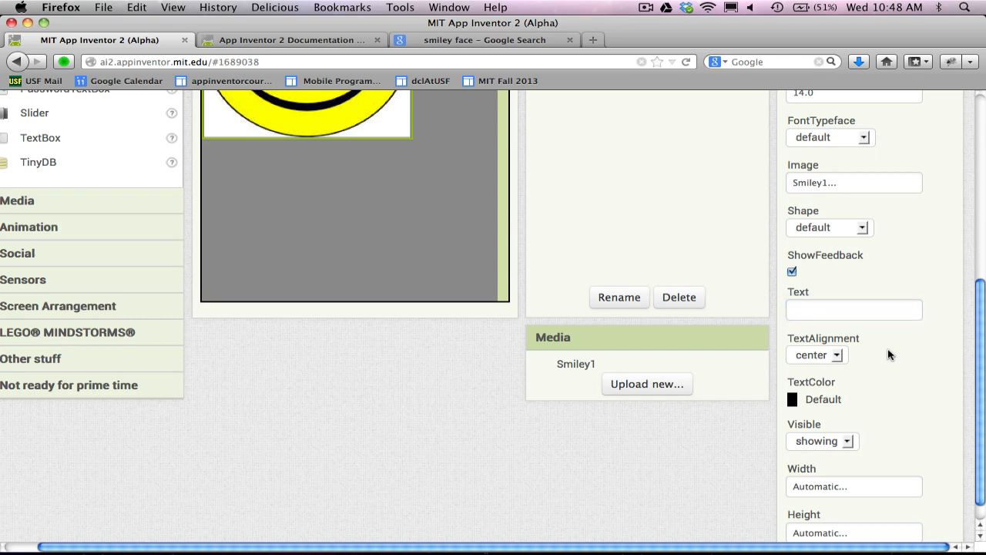
Review Button1's remaining properties and the smiley in the Viewer, and save the project
scroll(888, 353, down, 2)
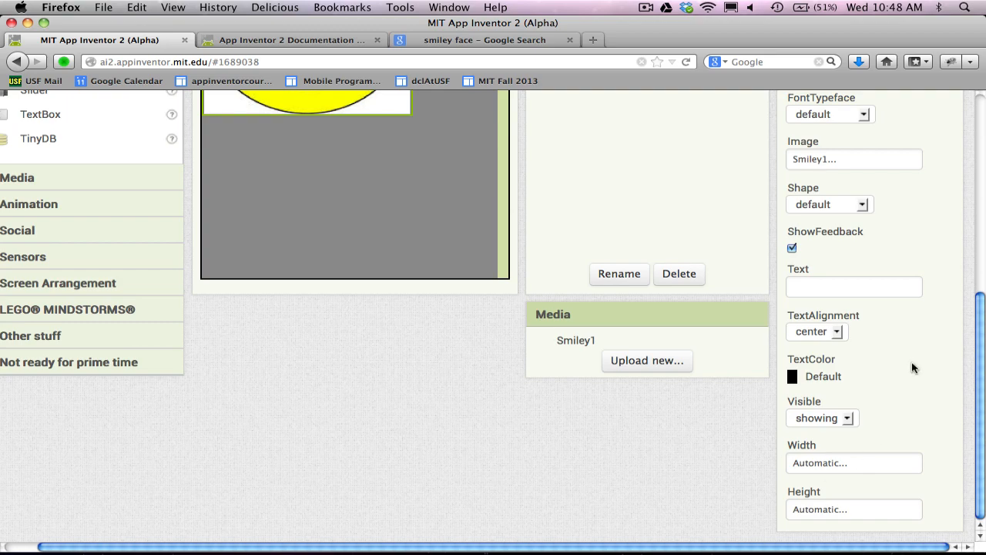
scroll(913, 368, up, 10)
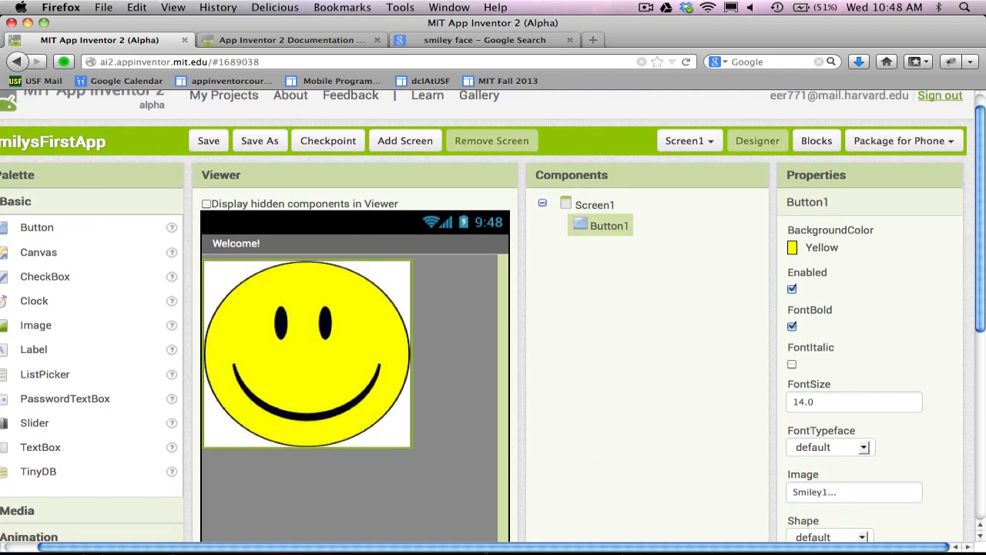
scroll(913, 367, down, 7)
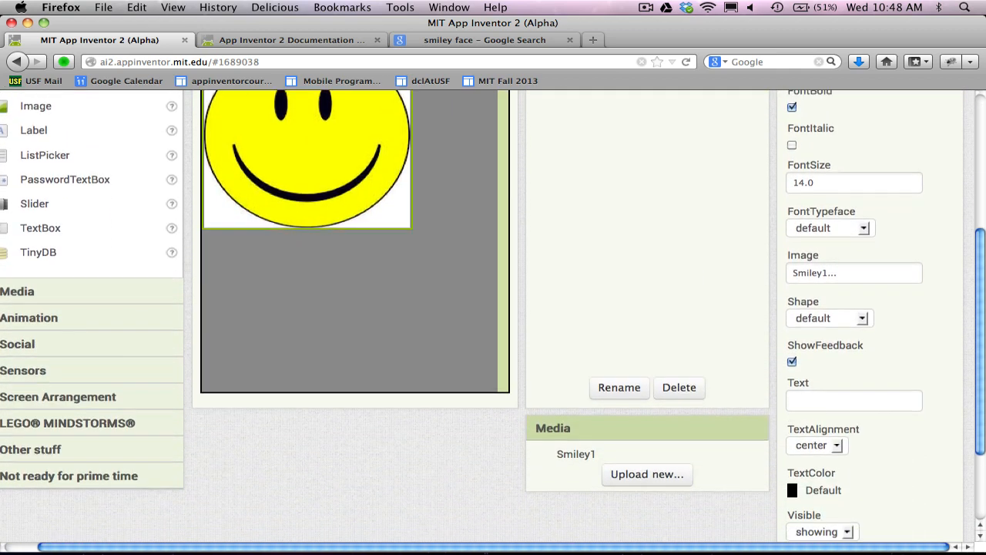
scroll(493, 316, down, 4)
scroll(493, 316, up, 10)
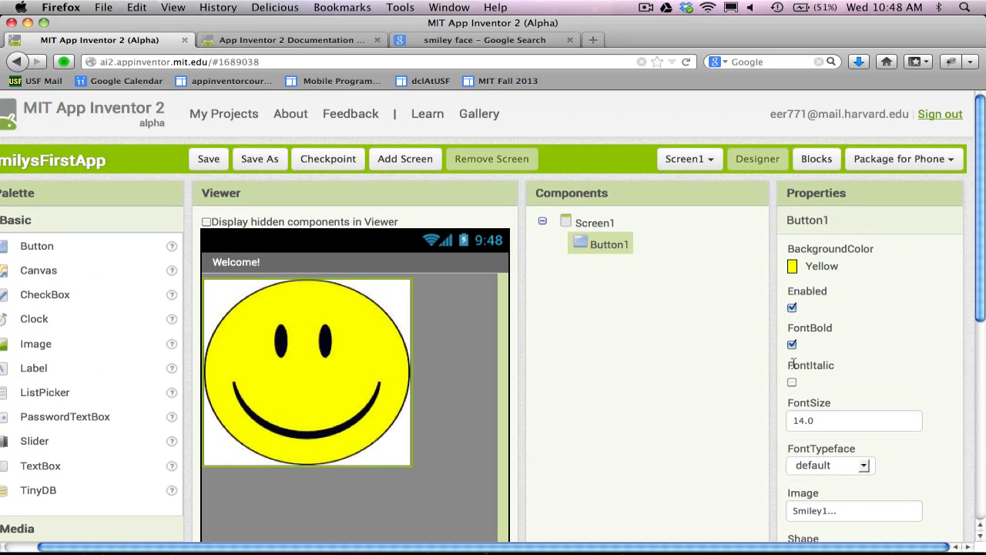
click(206, 160)
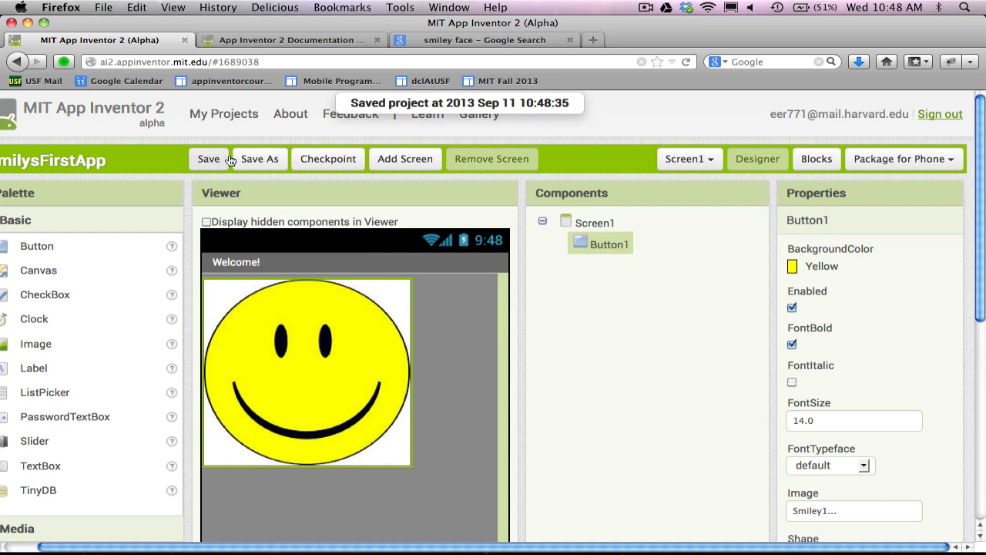
Set Screen1's horizontal alignment to Center
click(593, 224)
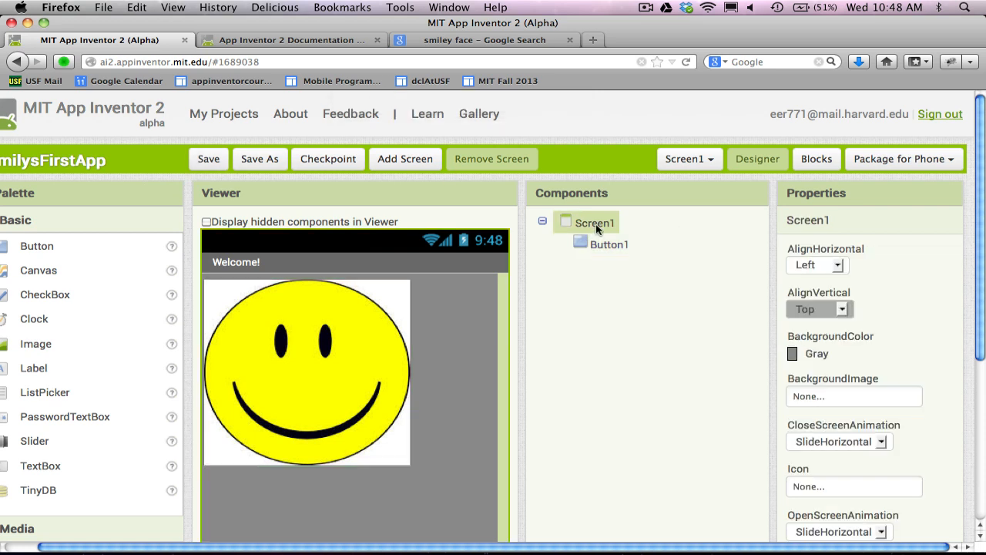
click(837, 265)
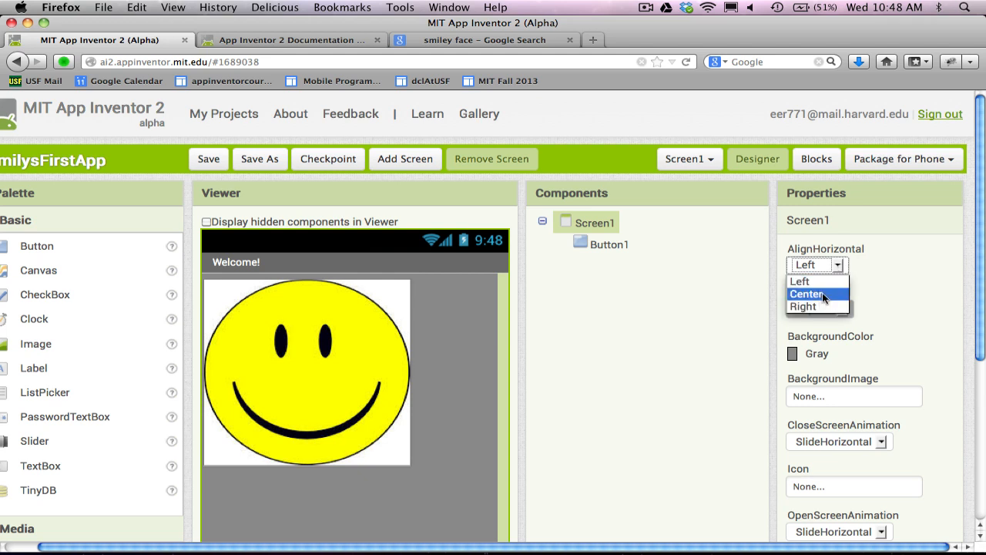
click(823, 296)
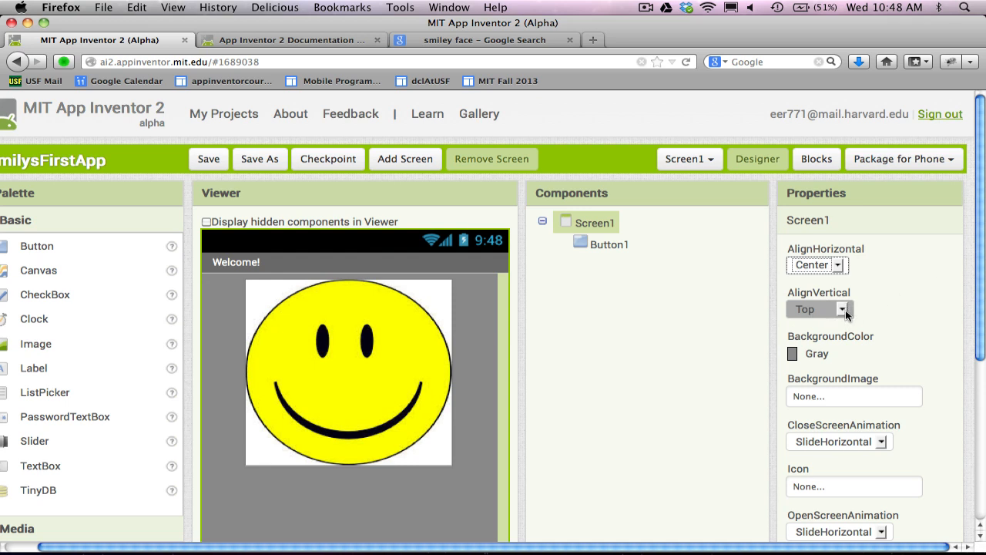
click(877, 286)
Look over Screen1's remaining properties and select Button1 in the component tree
scroll(875, 294, down, 4)
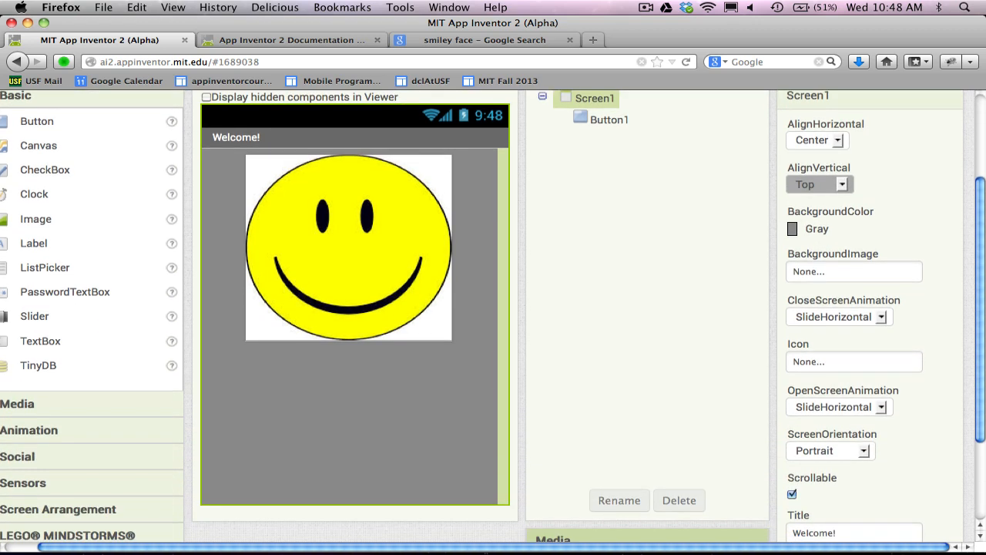
scroll(493, 316, up, 3)
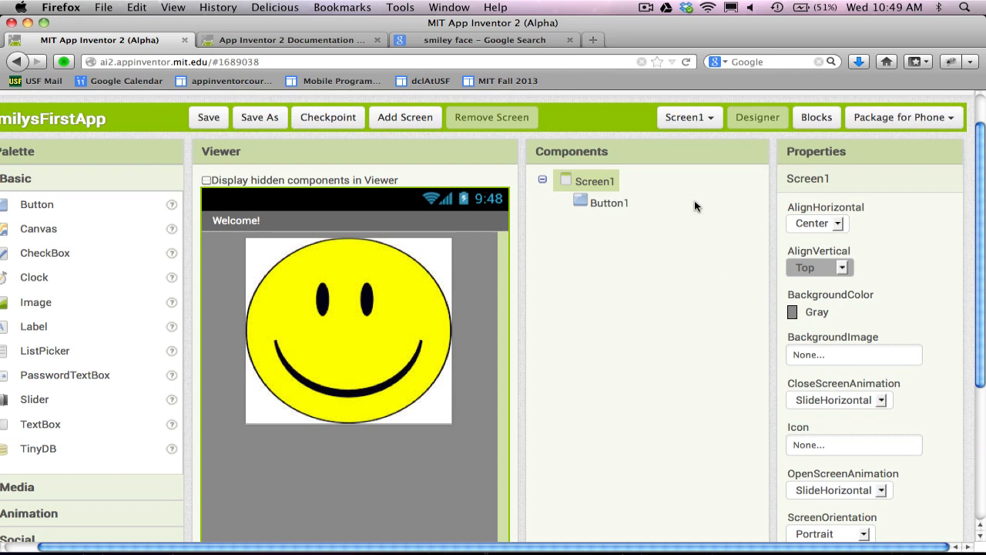
click(609, 203)
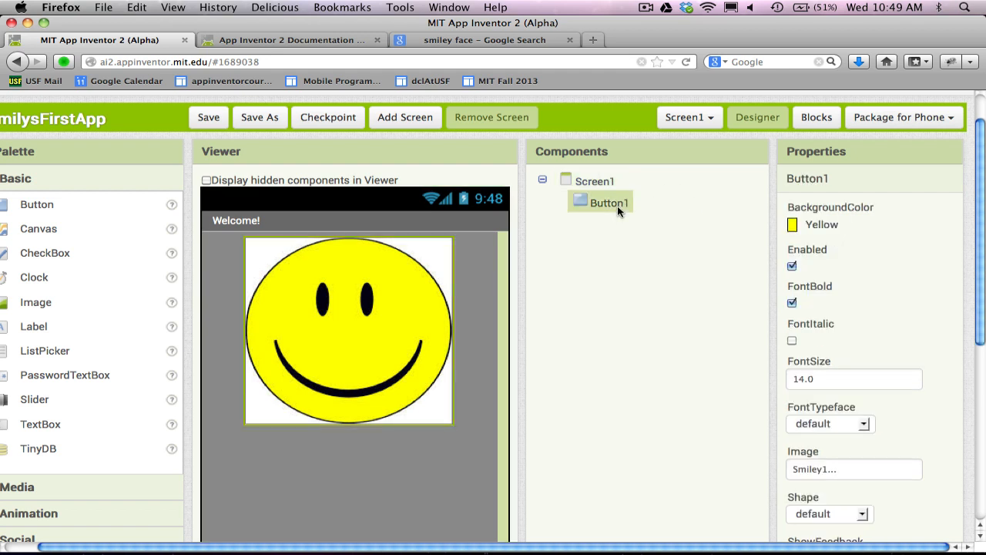